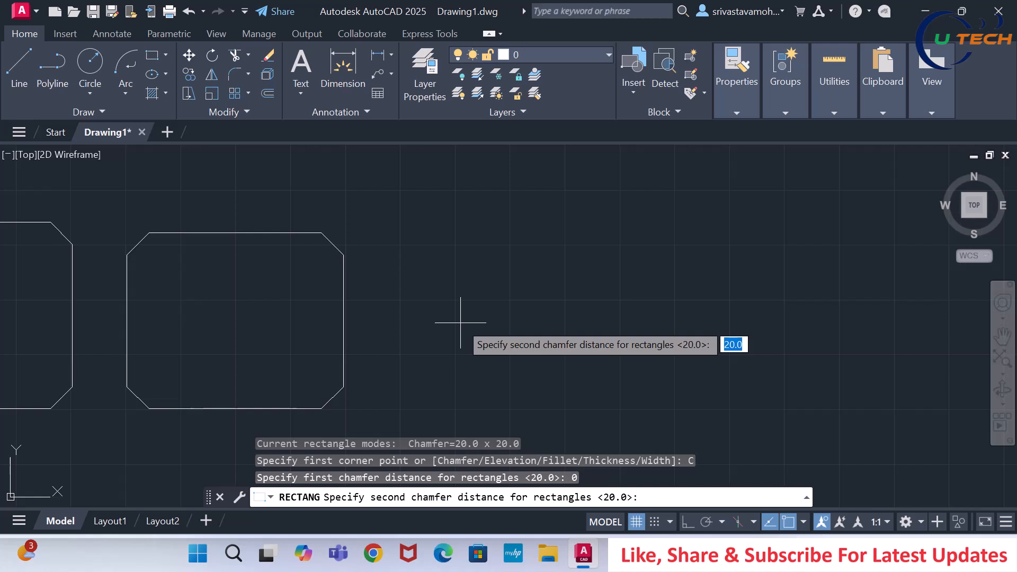
- Reset both rectangle chamfer distances to 0 and draw a 250 by 170 rectangle beside the chamfered one, bottom edges aligned
key(Return)
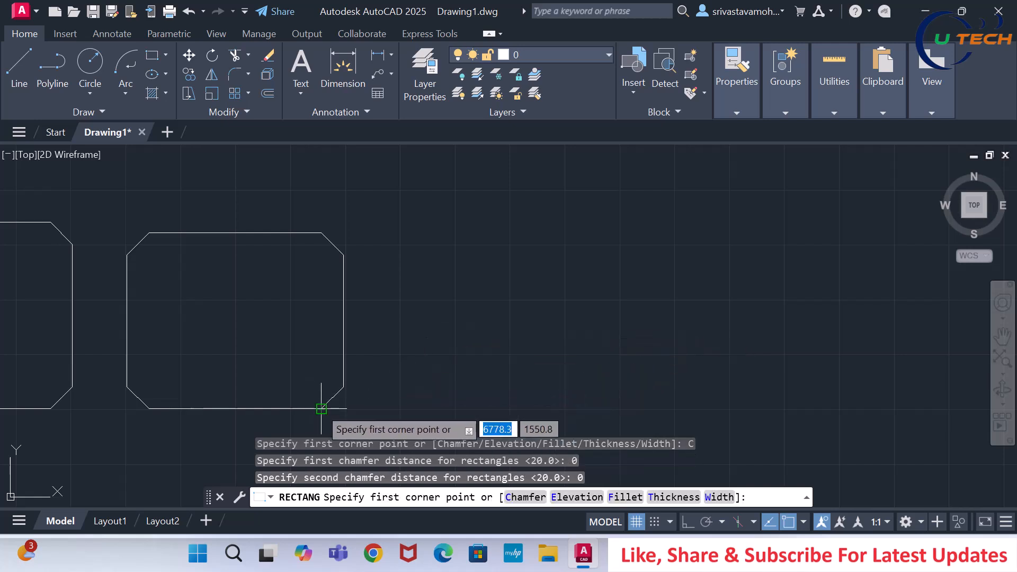
click(387, 409)
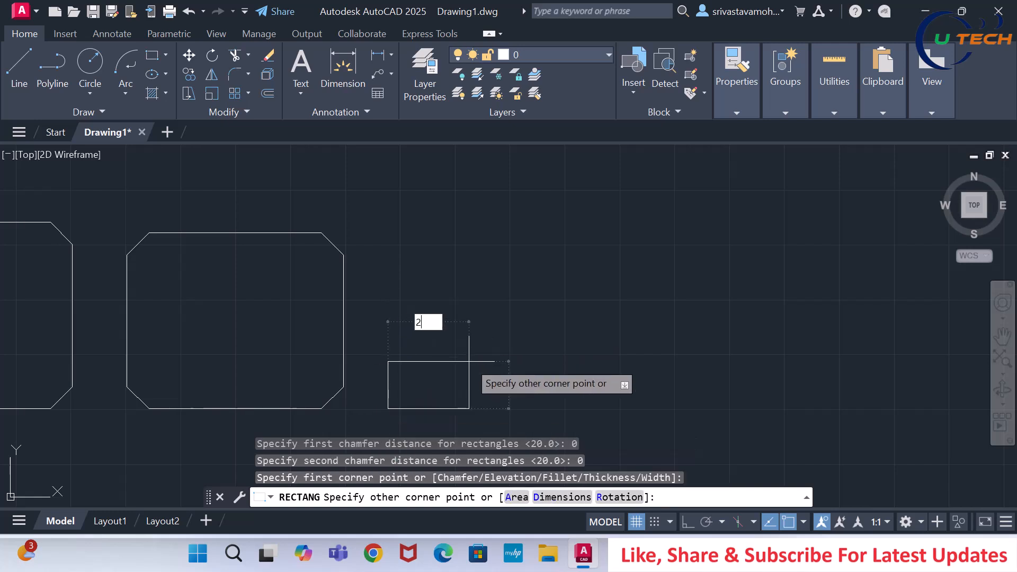
text(250)
key(Tab)
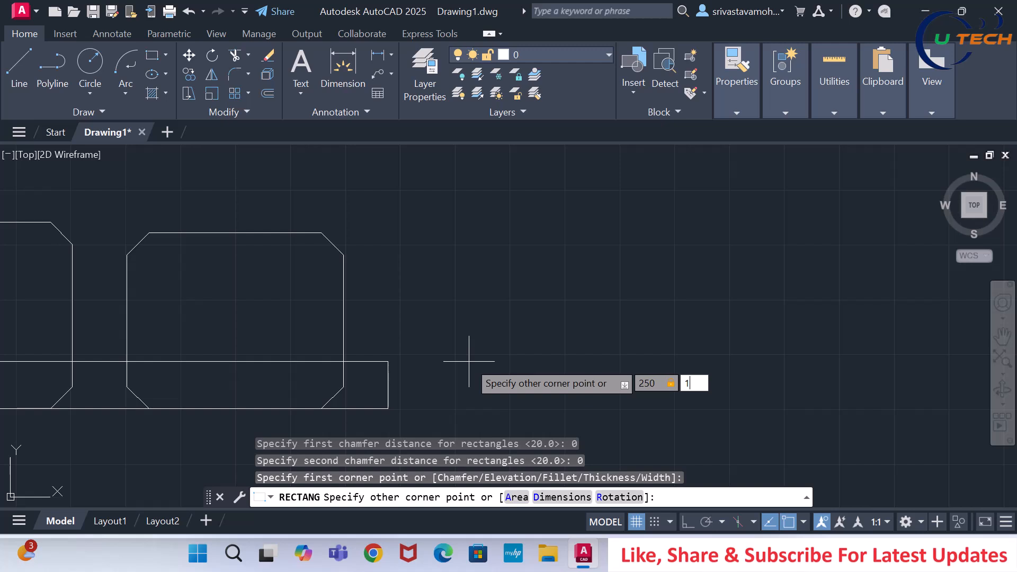
key(Return)
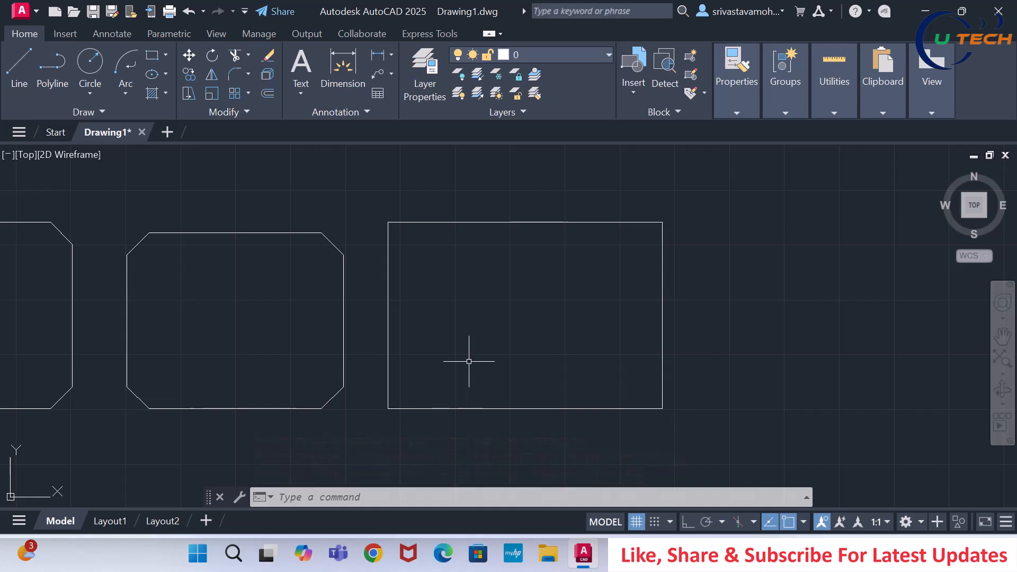
- Draw a 250 by 170 rectangle at elevation 50 to the right of the plain rectangle, aligned with its bottom edge
scroll(442, 339, down, 6)
scroll(493, 339, up, 6)
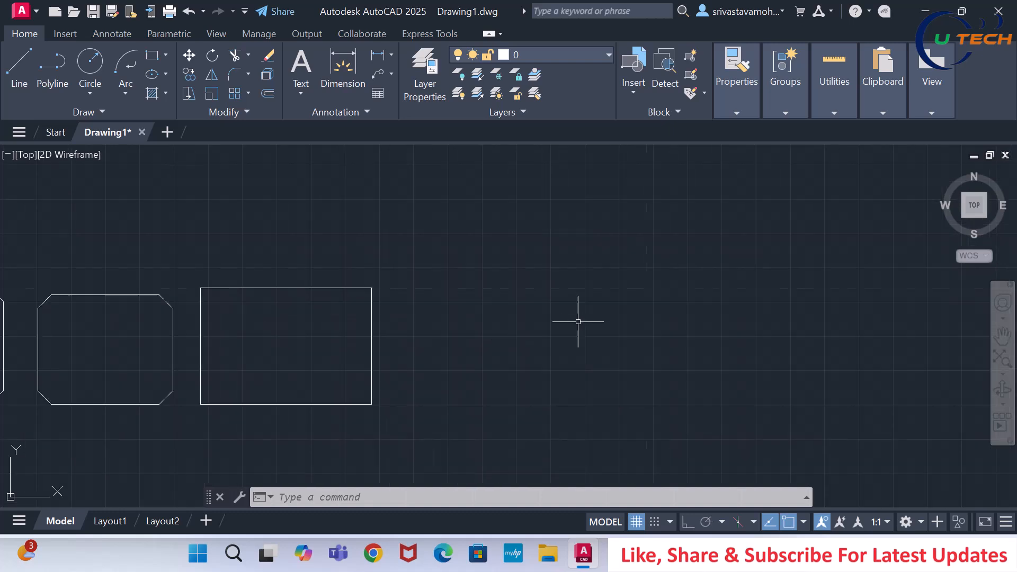
text(REC)
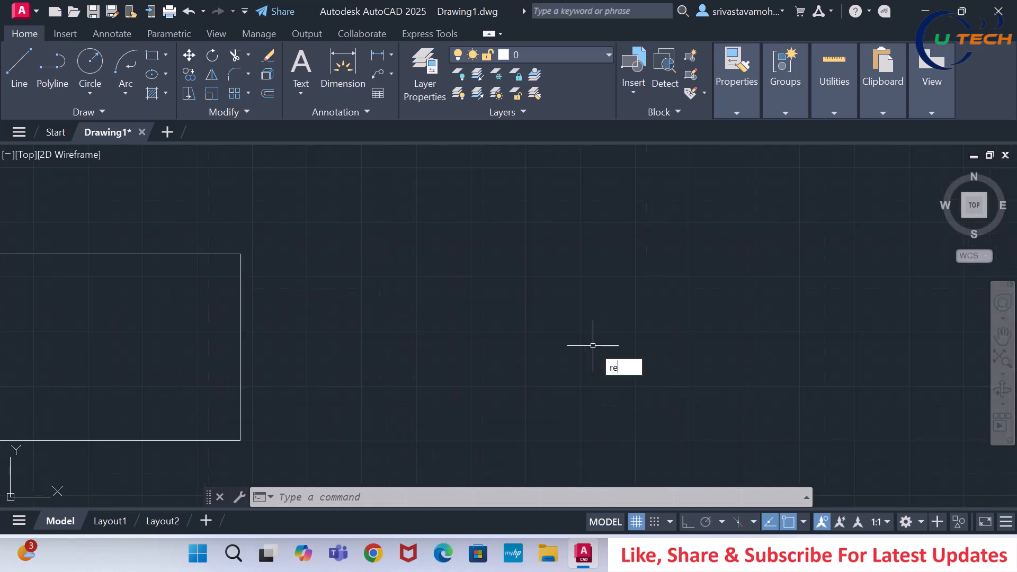
key(Return)
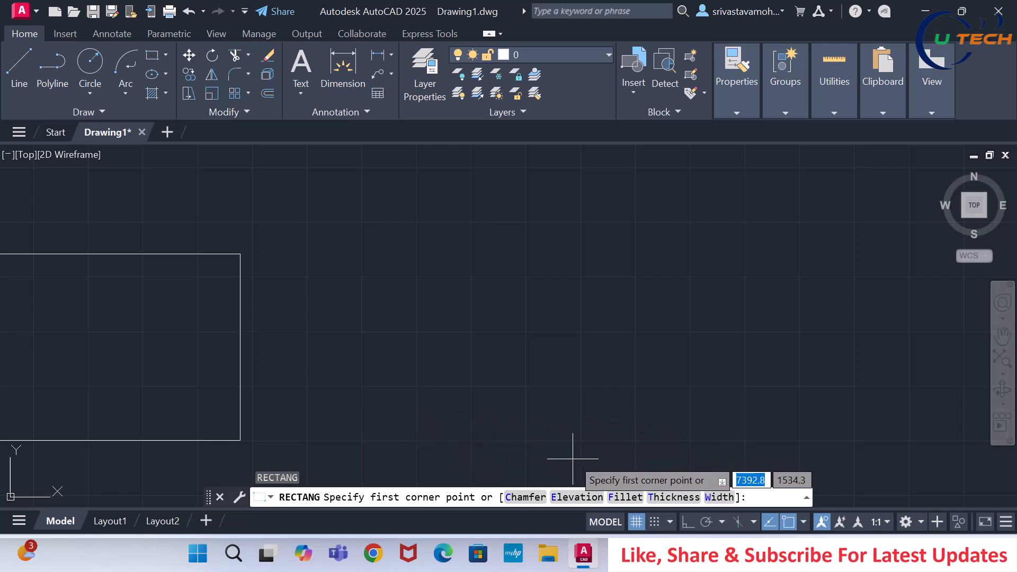
click(573, 497)
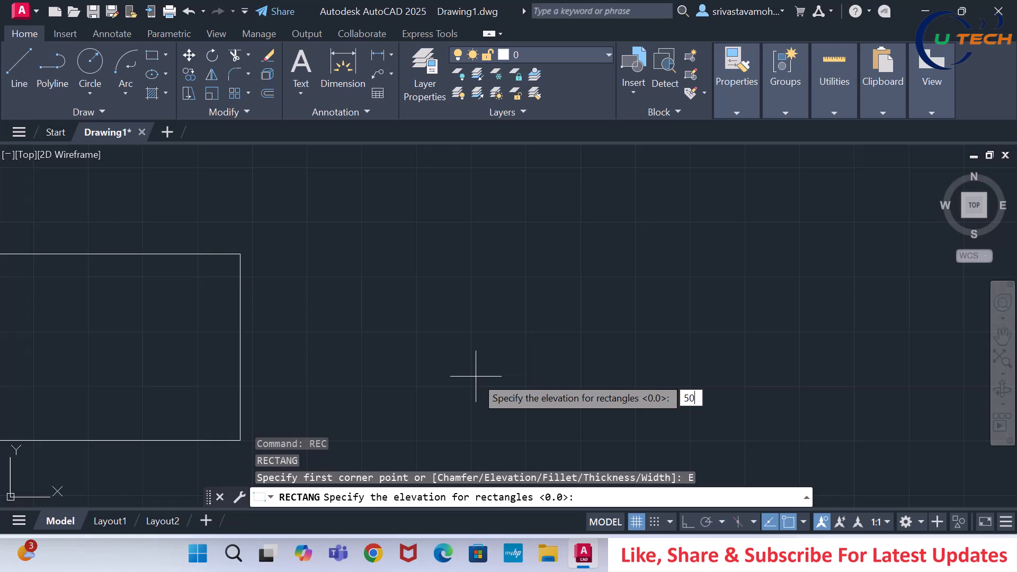
key(Return)
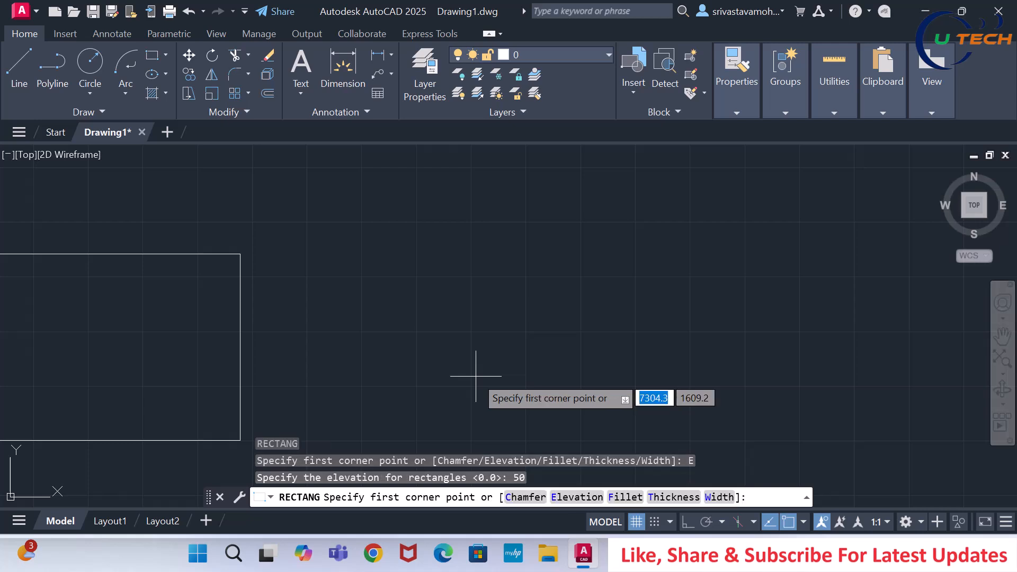
scroll(352, 274, down, 2)
scroll(343, 393, up, 2)
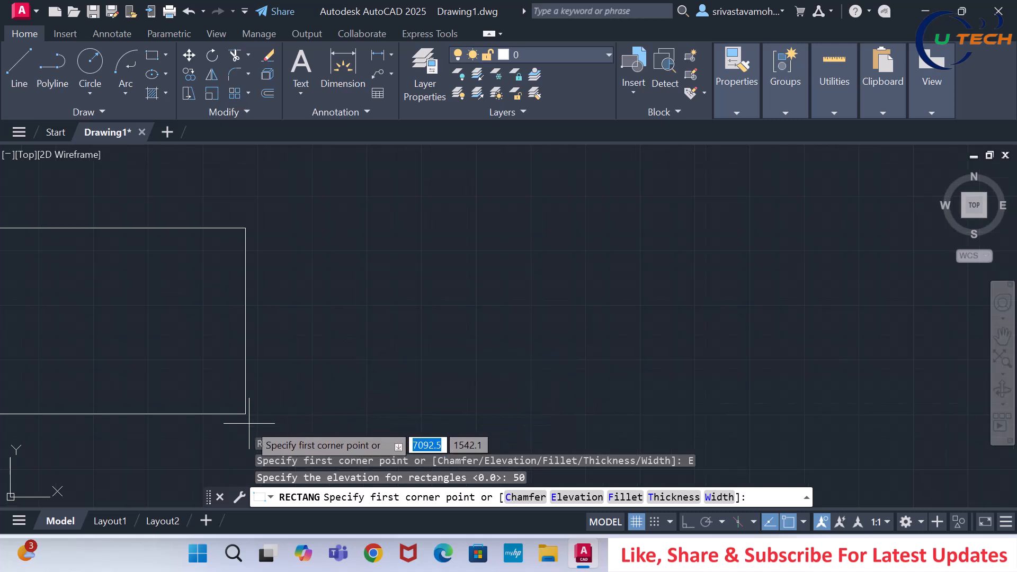
click(316, 414)
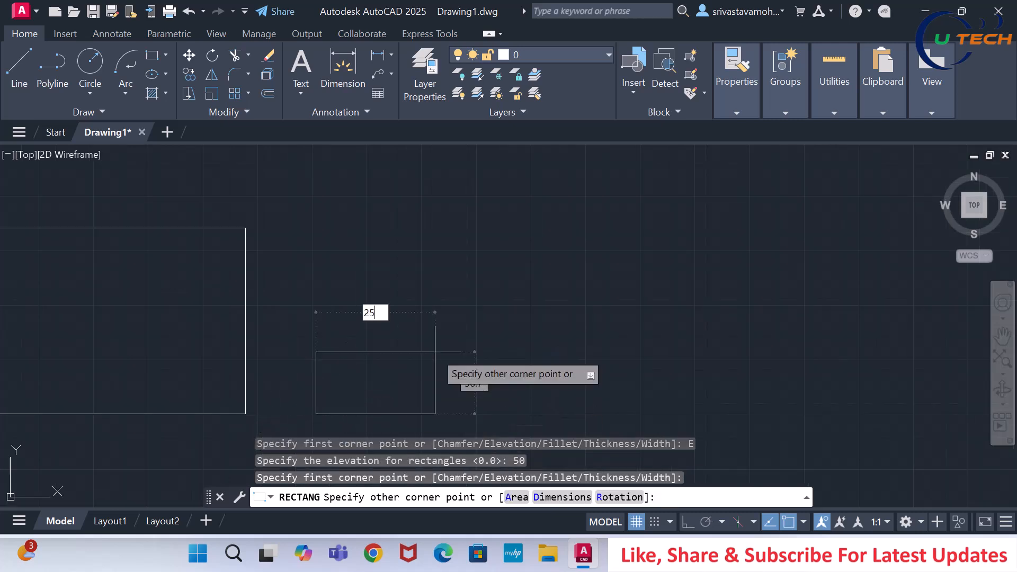
text(250)
key(Tab)
text(1)
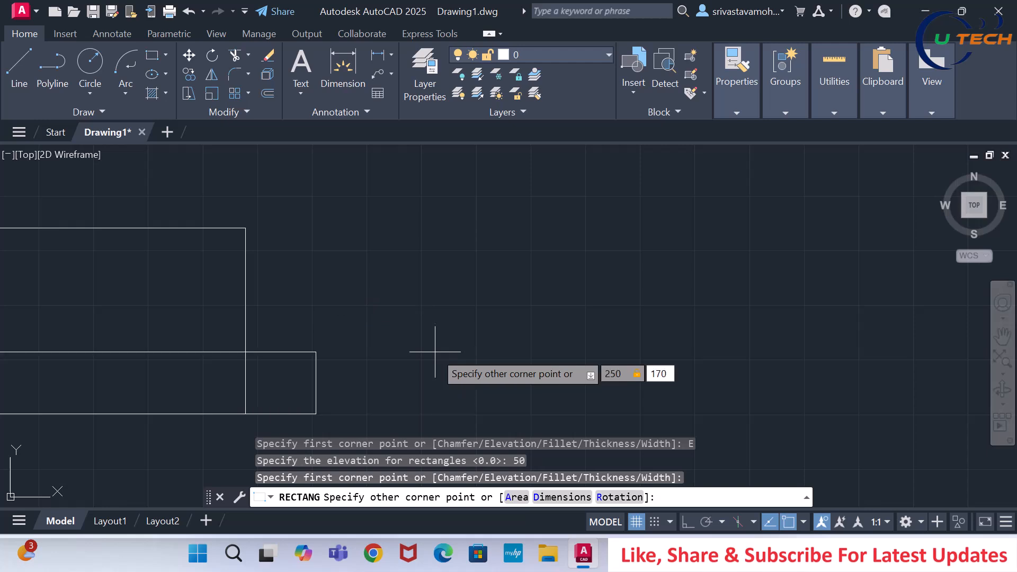
text(70)
key(Return)
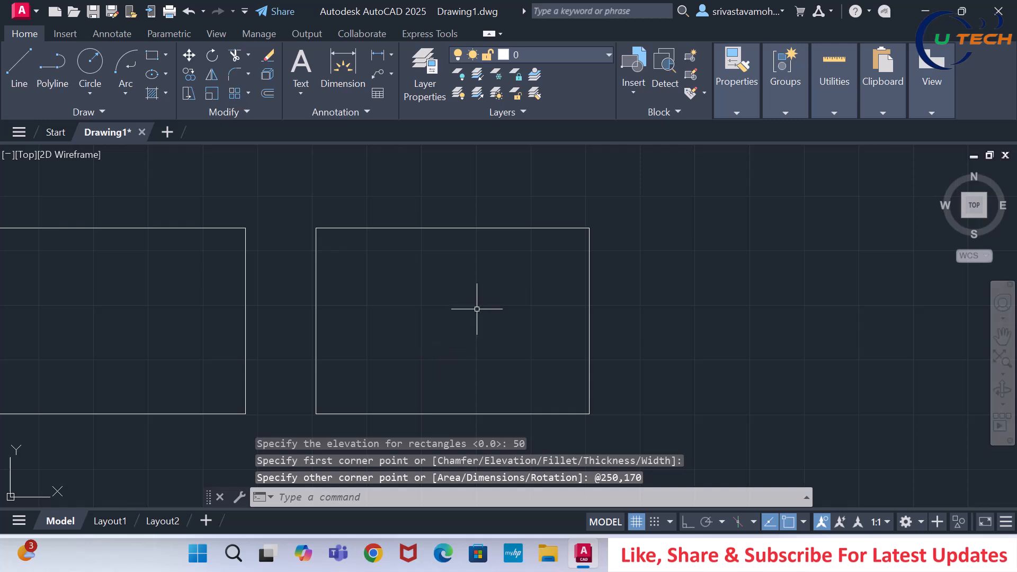
- Switch the model view to SW Isometric
scroll(477, 309, down, 2)
scroll(336, 284, up, 1)
scroll(261, 295, up, 1)
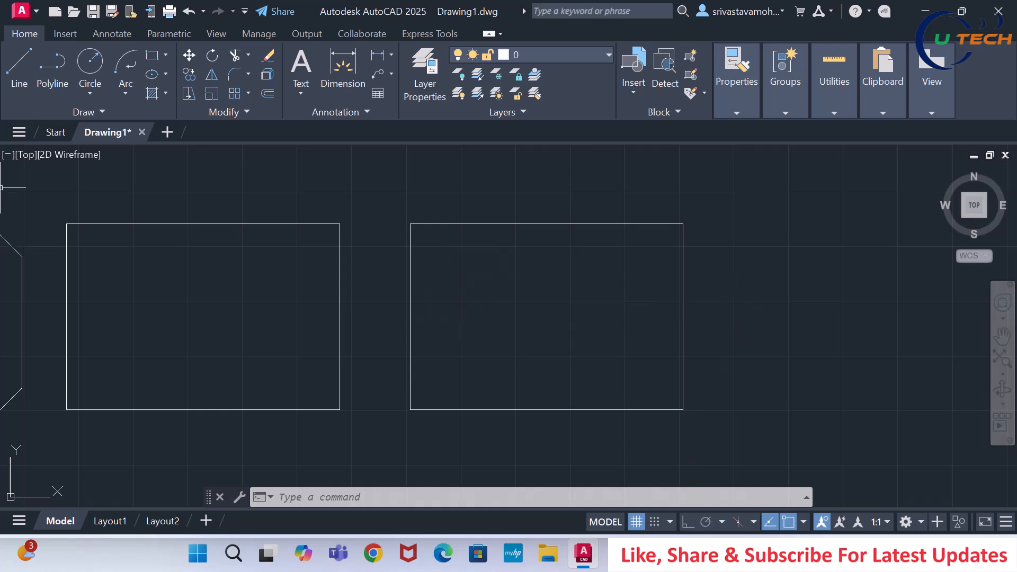
click(26, 154)
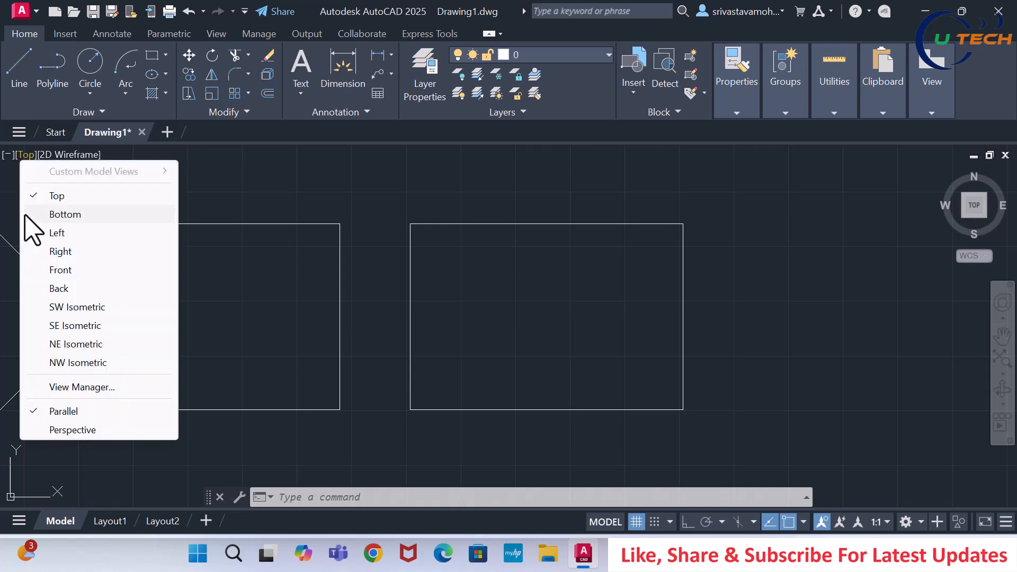
click(64, 308)
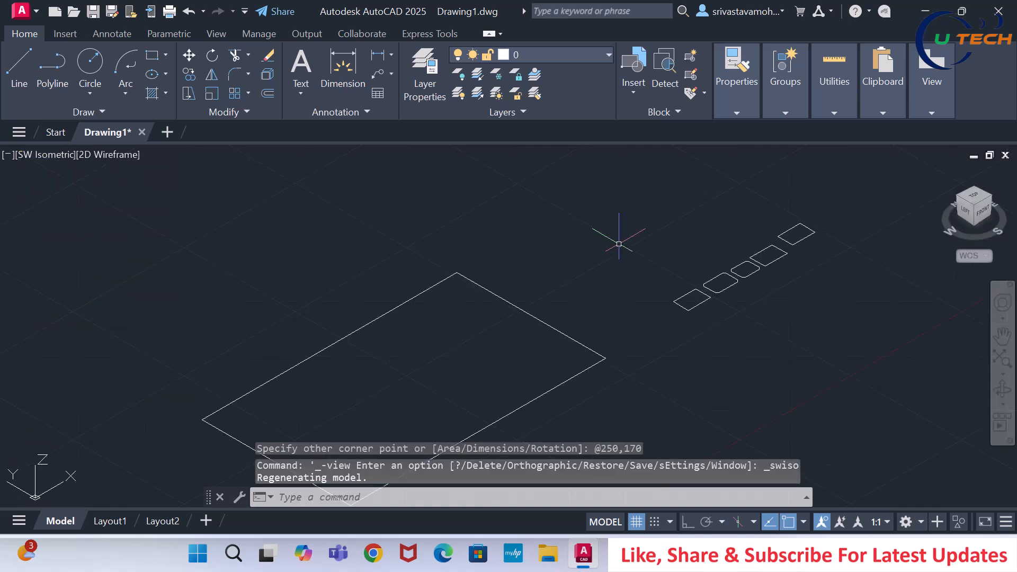
- Examine the height offset between the elevated rectangle and the plain rectangle beside it, selecting both for comparison and clearing the selection
scroll(820, 232, up, 4)
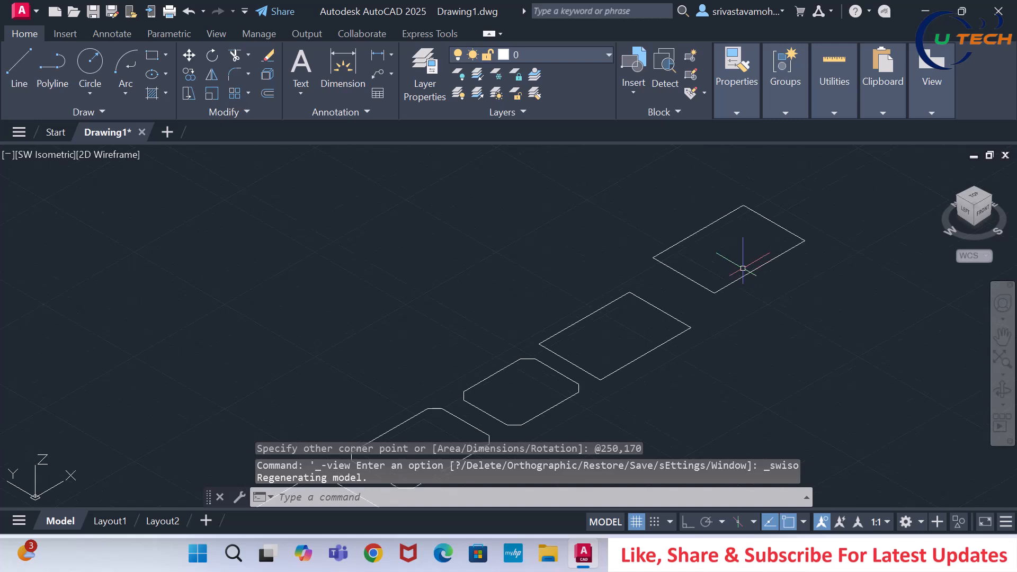
scroll(742, 270, up, 3)
scroll(847, 223, down, 2)
scroll(795, 230, up, 1)
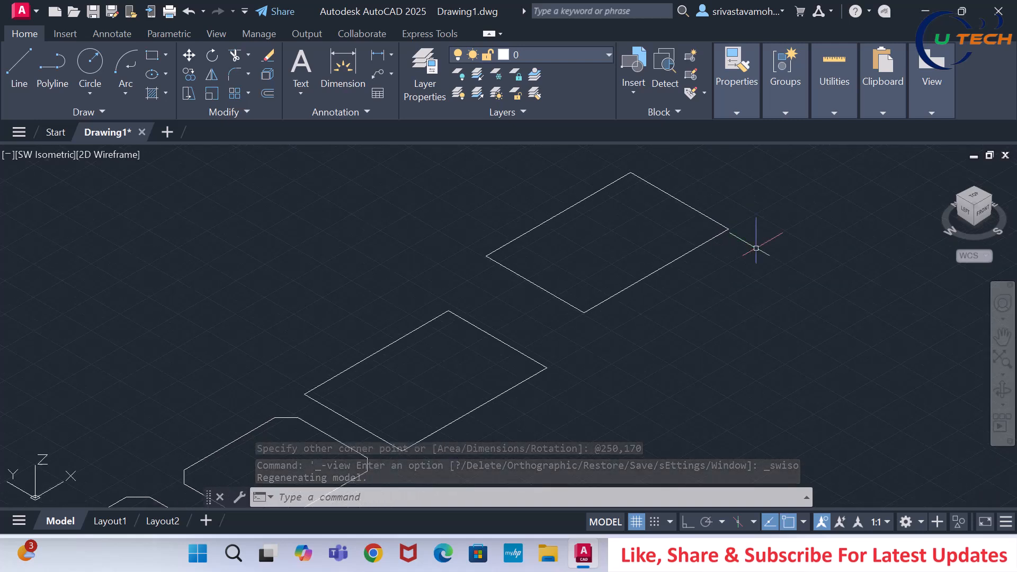
scroll(609, 334, up, 1)
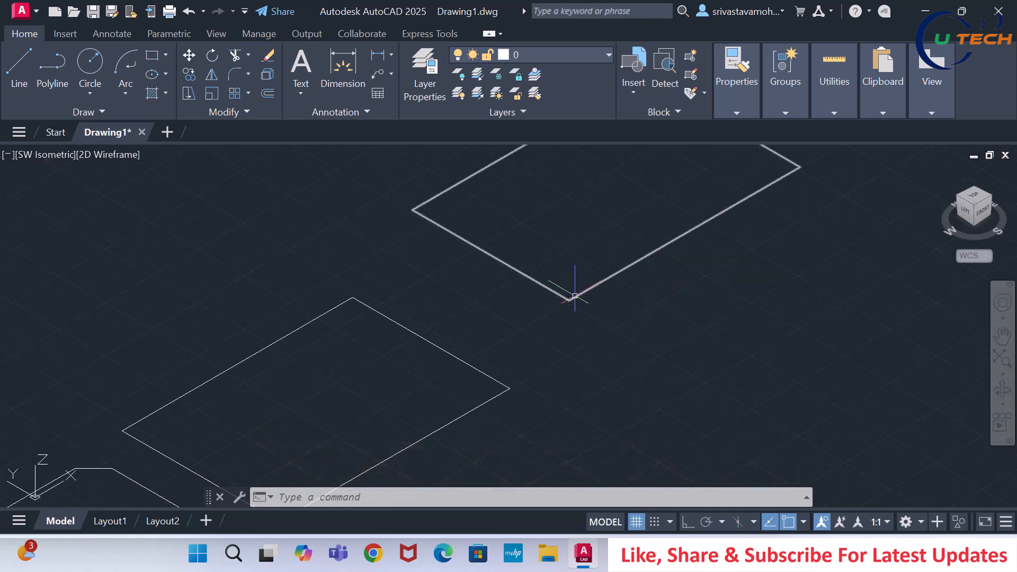
scroll(570, 297, up, 2)
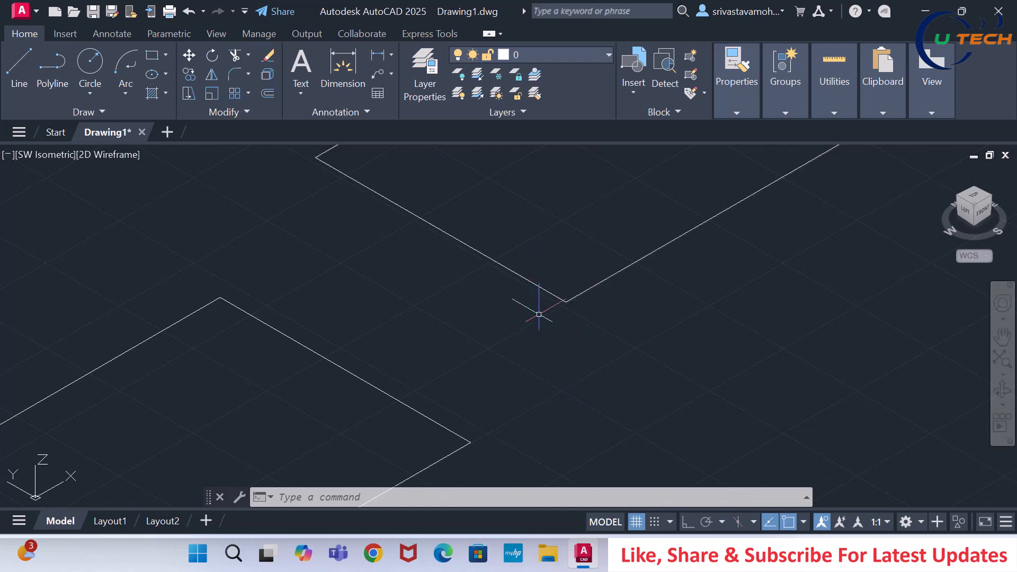
scroll(553, 281, down, 2)
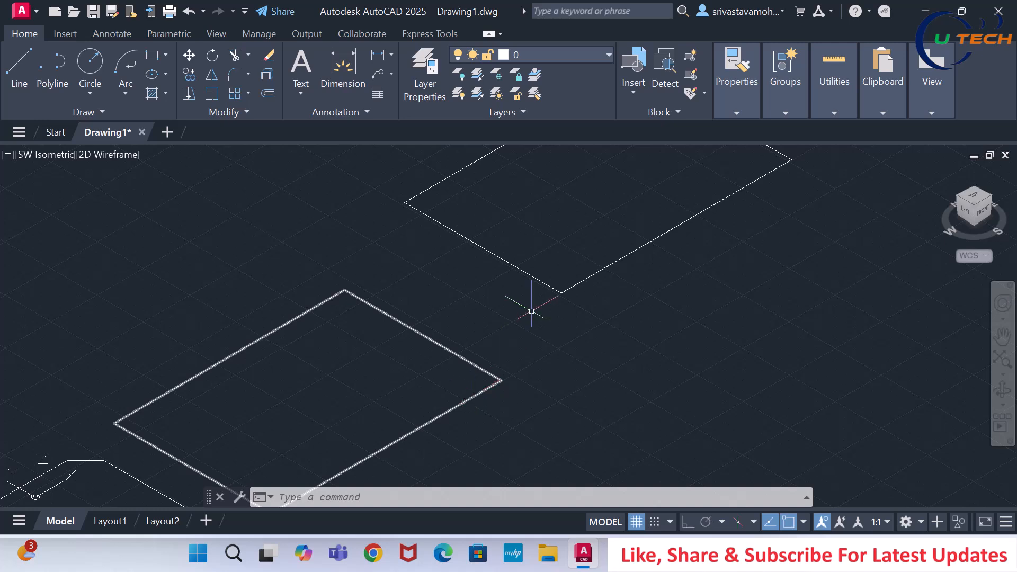
click(558, 290)
click(472, 398)
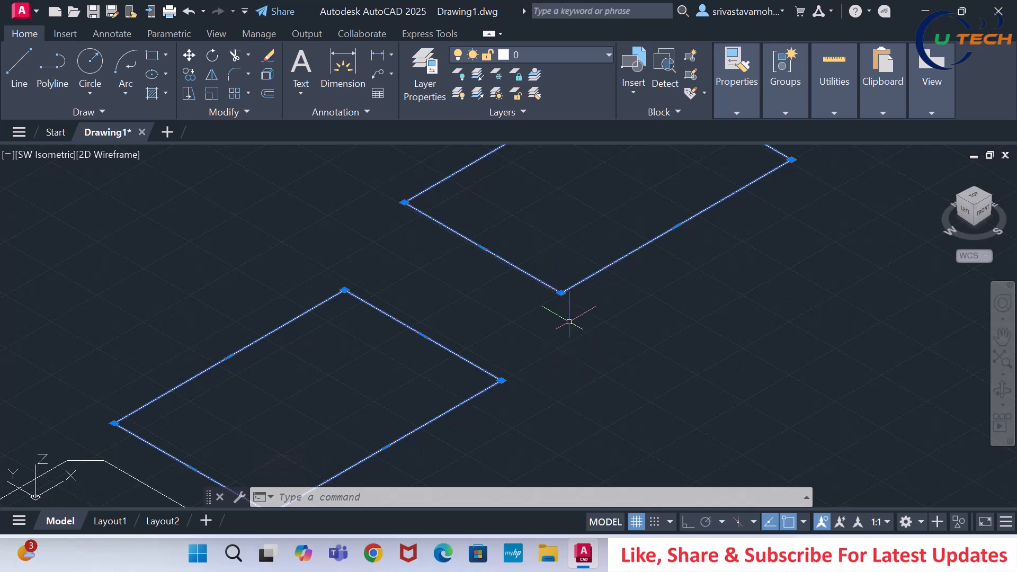
key(Escape)
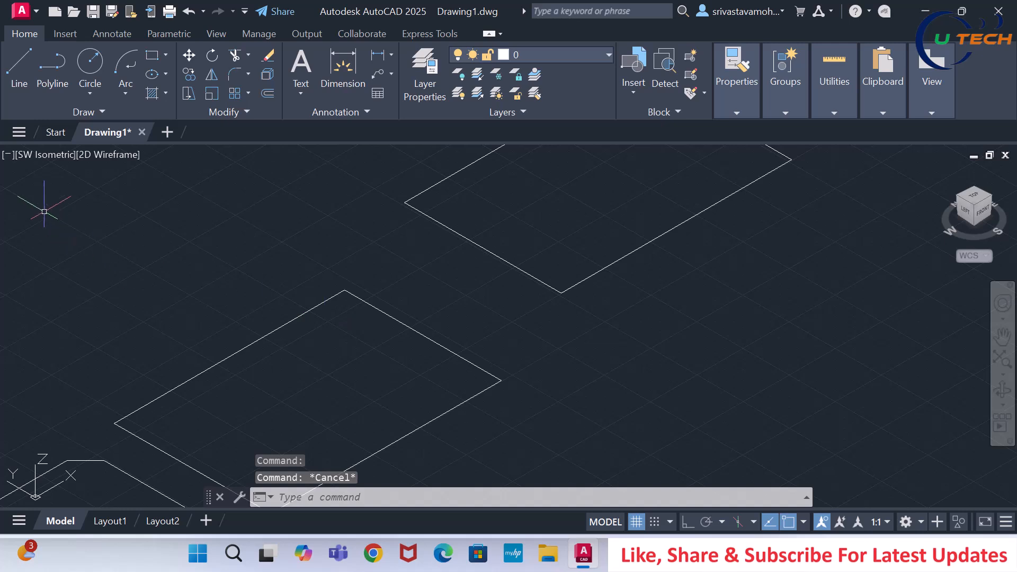
- Return the model view to Top, leaving no view command running
click(43, 159)
click(72, 196)
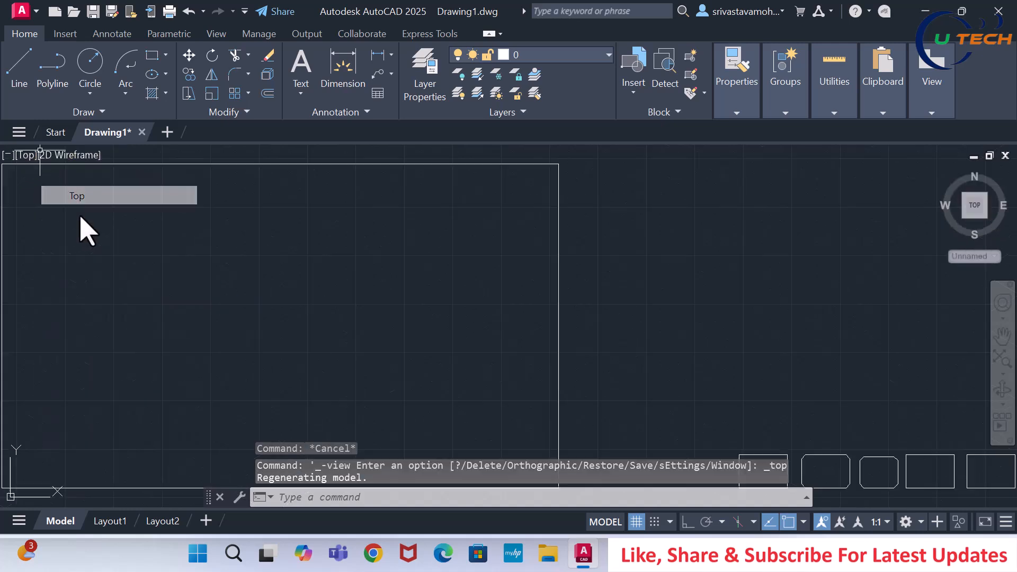
scroll(535, 379, up, 10)
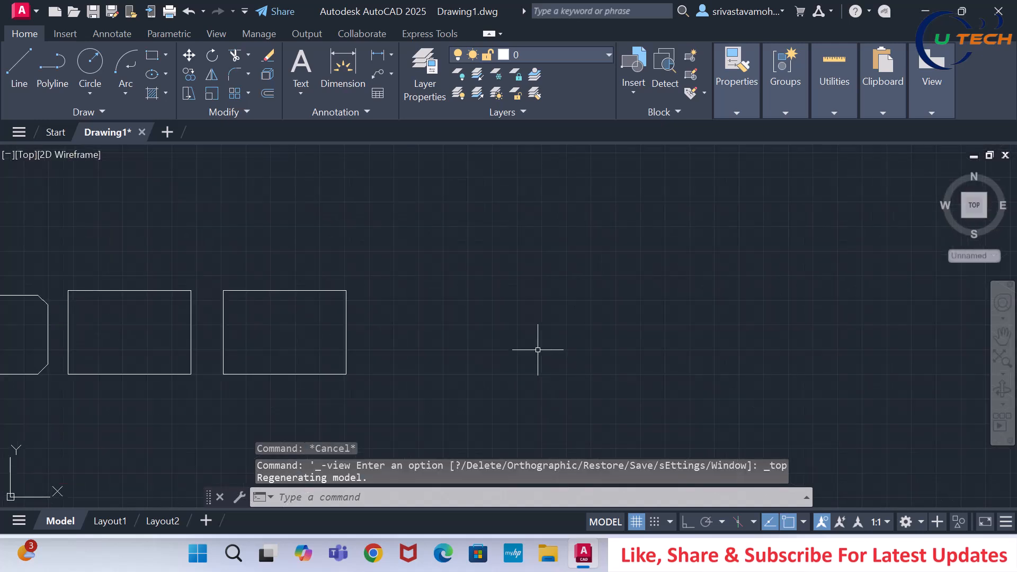
key(Return)
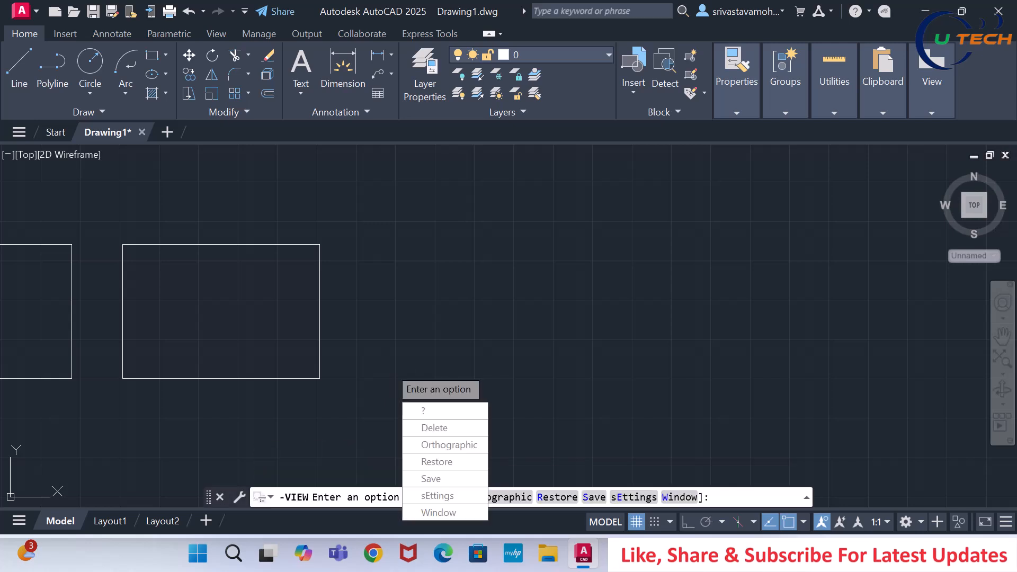
key(Escape)
- Draw another 250 by 170 rectangle with the elevation set to 5, to the right of the elevated rectangle with bottom edges aligned
text(re)
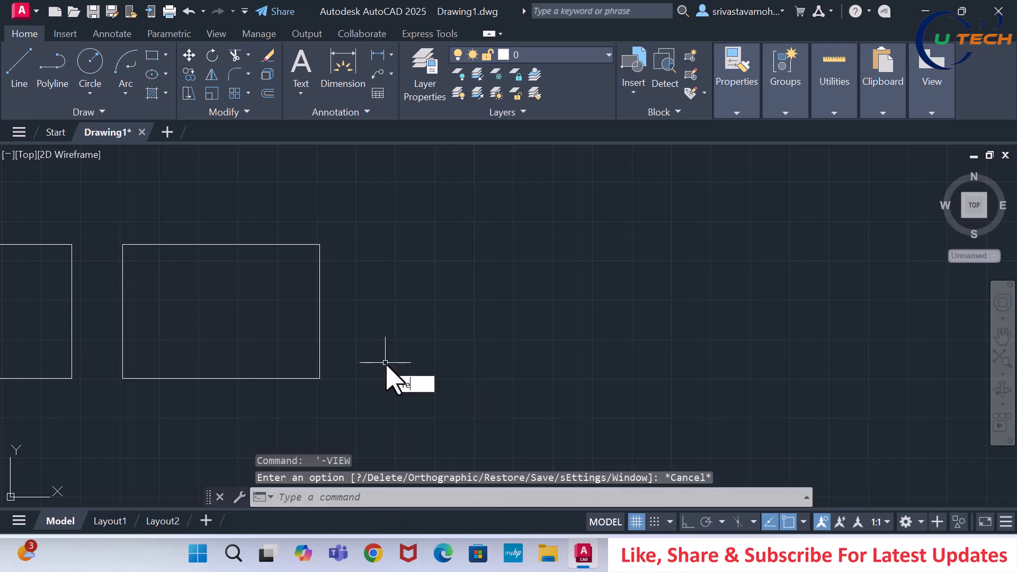
text(c)
key(Return)
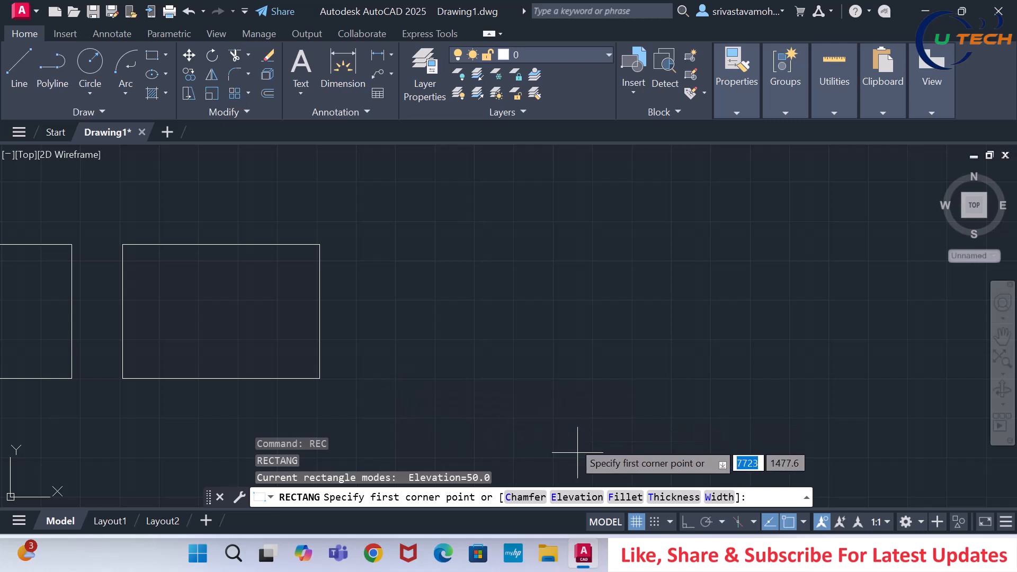
click(571, 500)
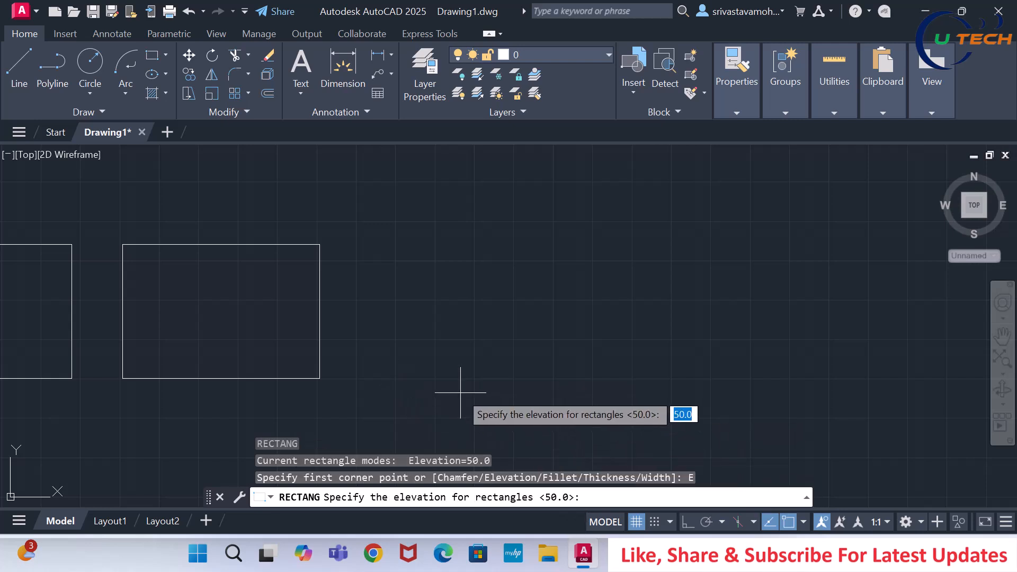
text(5)
key(Return)
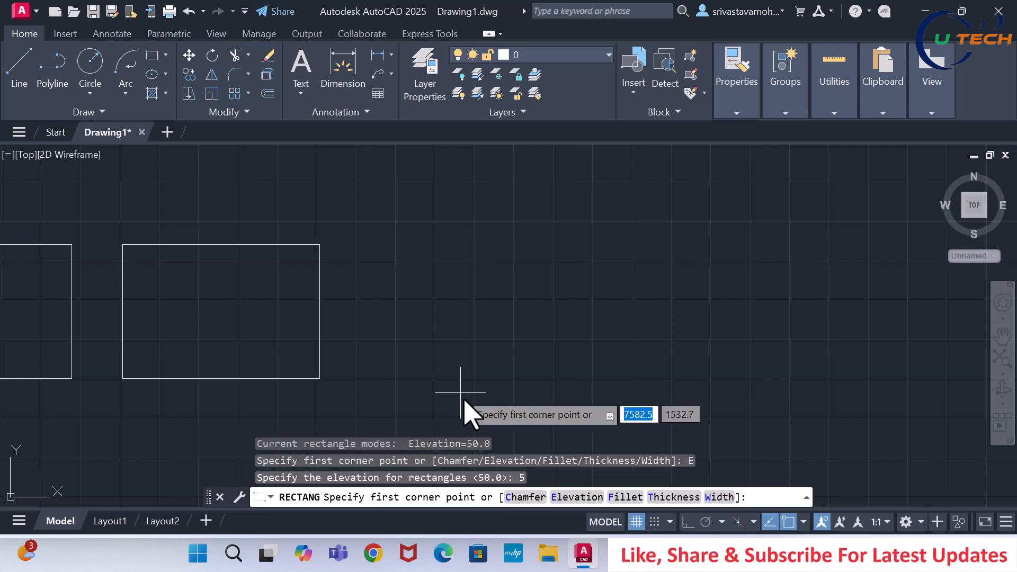
scroll(369, 382, up, 4)
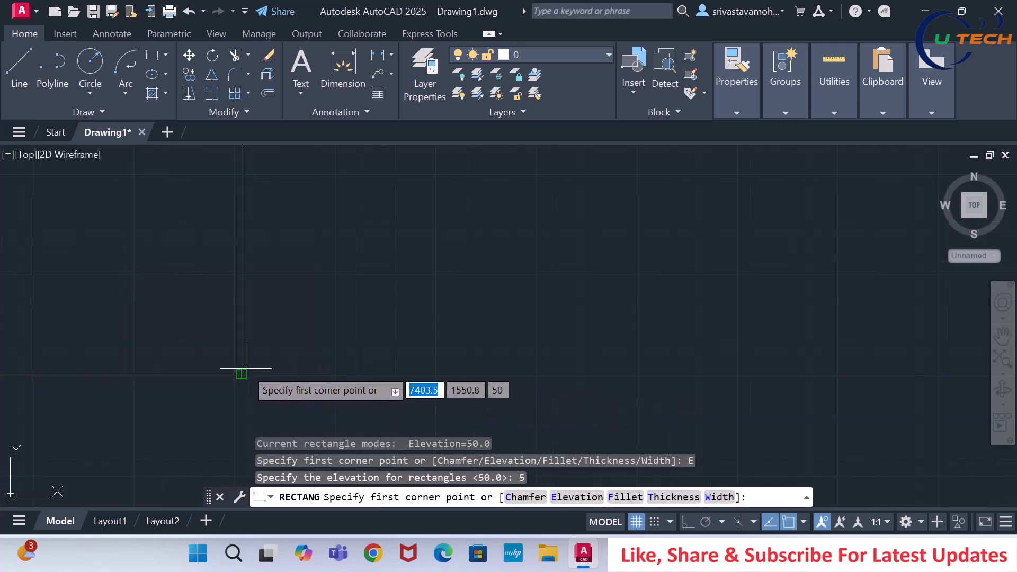
click(319, 374)
text(250)
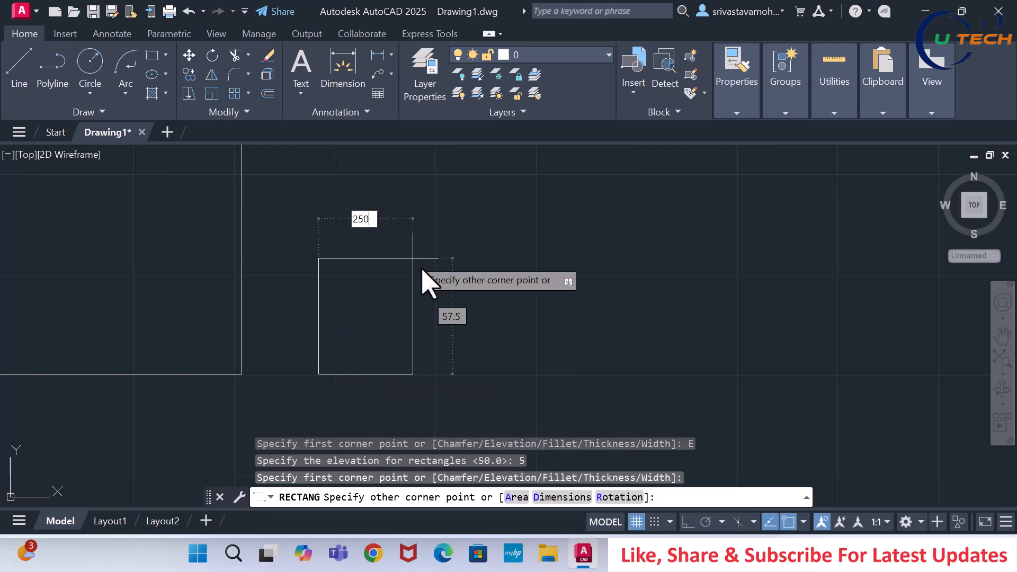
key(Tab)
text(17)
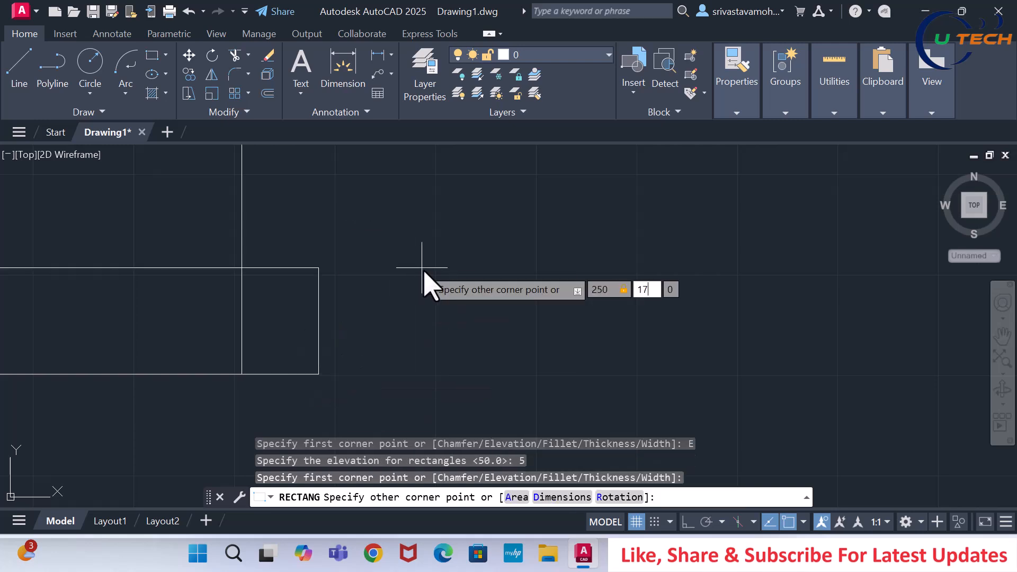
text(0)
key(Return)
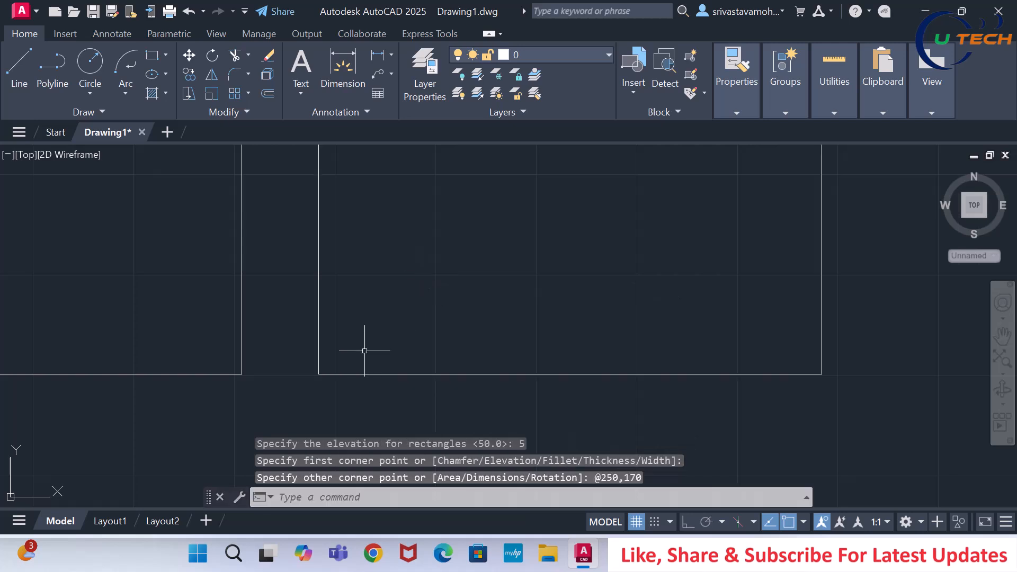
scroll(364, 351, down, 4)
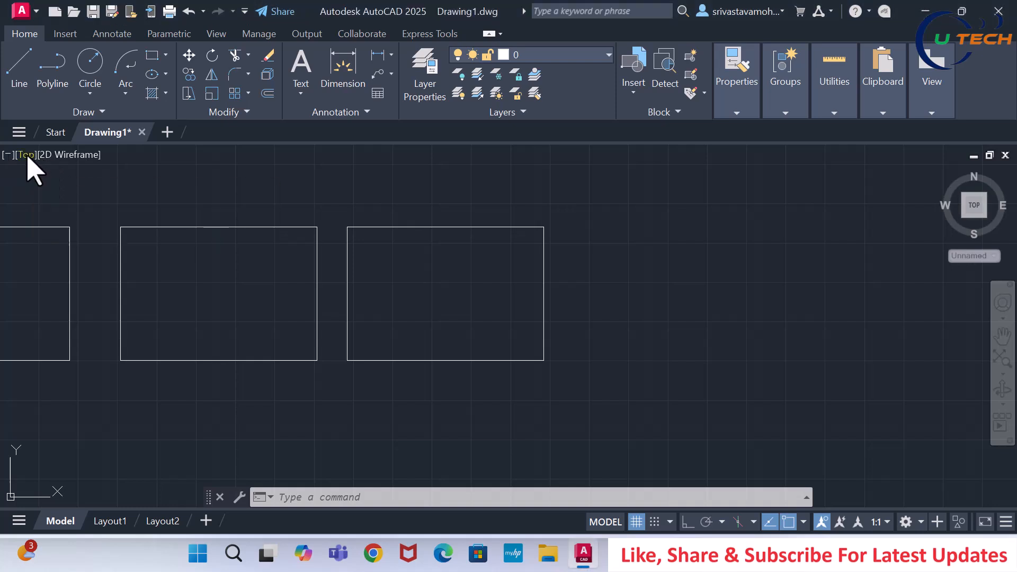
- Compare the heights of the two elevated rectangles in SW Isometric and return the model view to Top
click(27, 156)
click(75, 306)
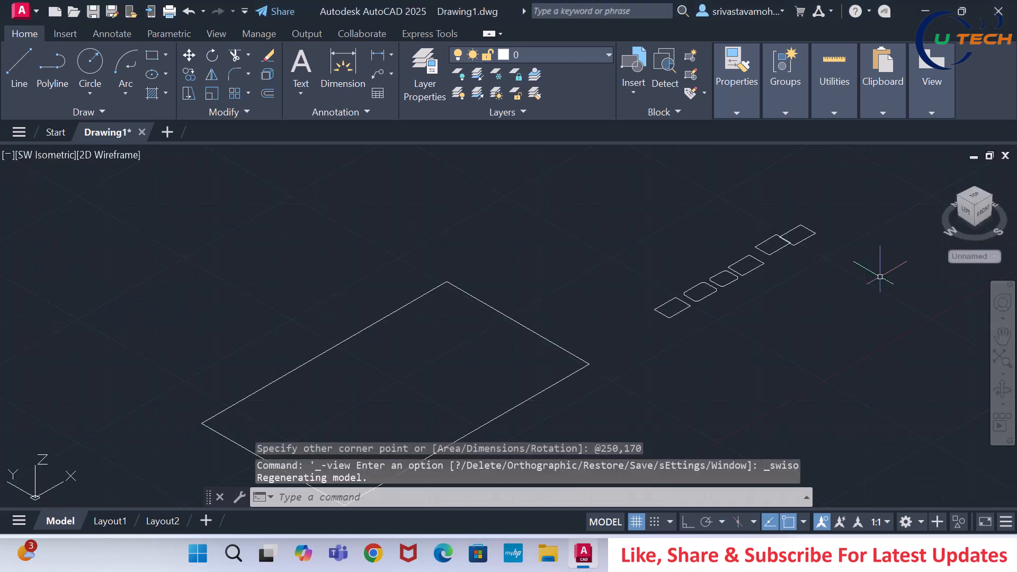
scroll(714, 231, up, 3)
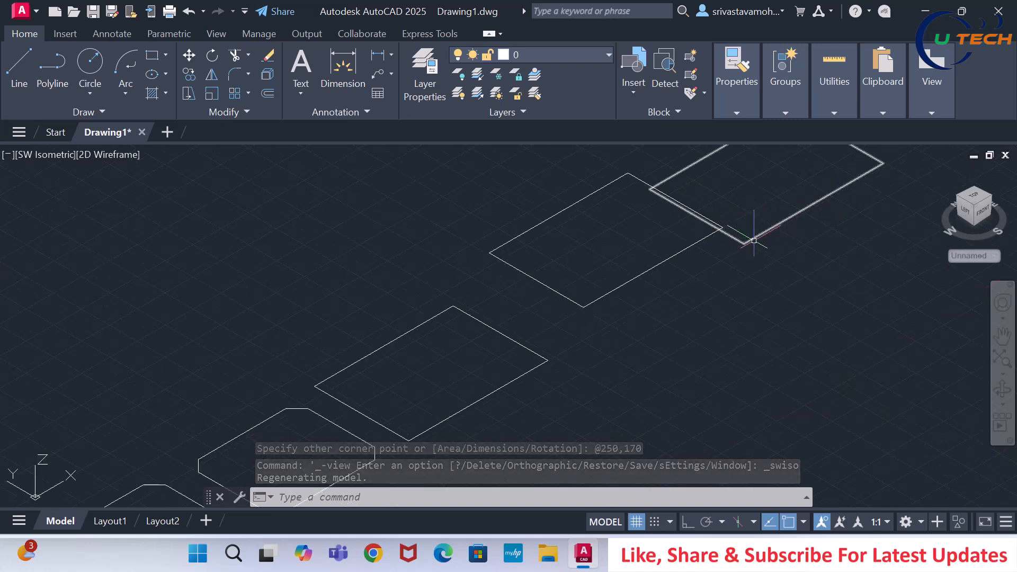
click(33, 155)
click(62, 197)
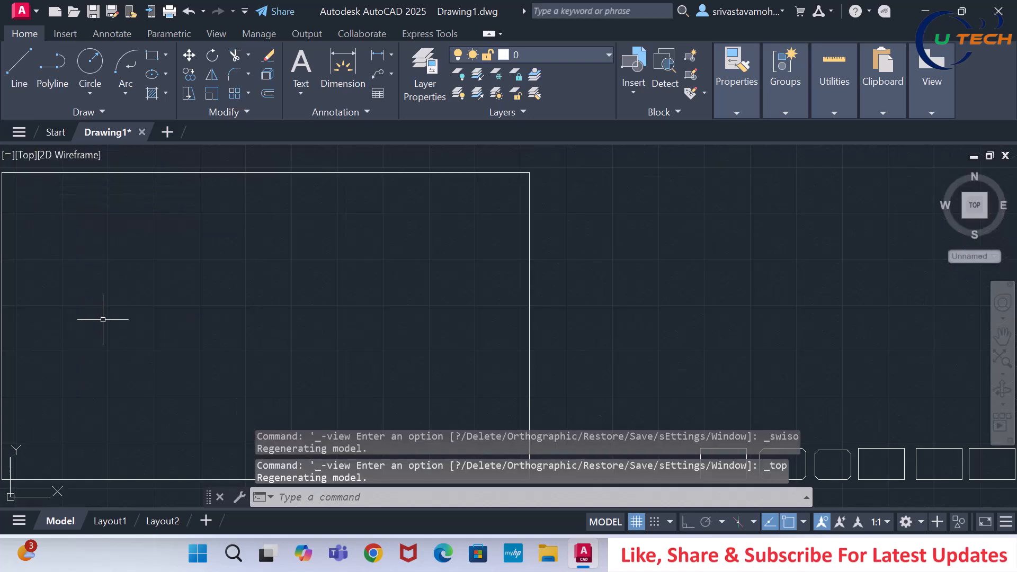
- Start a new rectangle and set the rectangle elevation to 0
scroll(320, 344, up, 6)
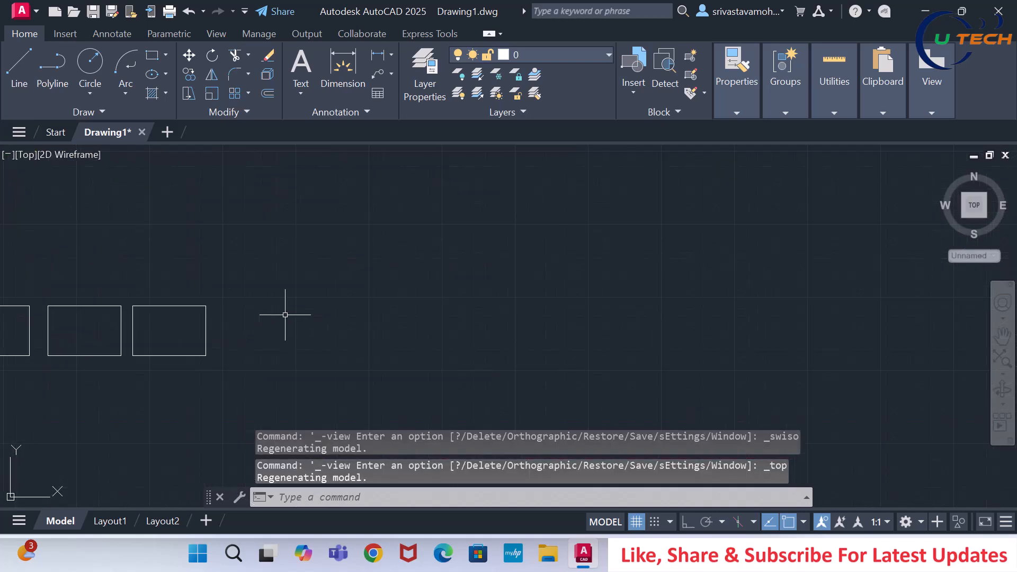
text(rec)
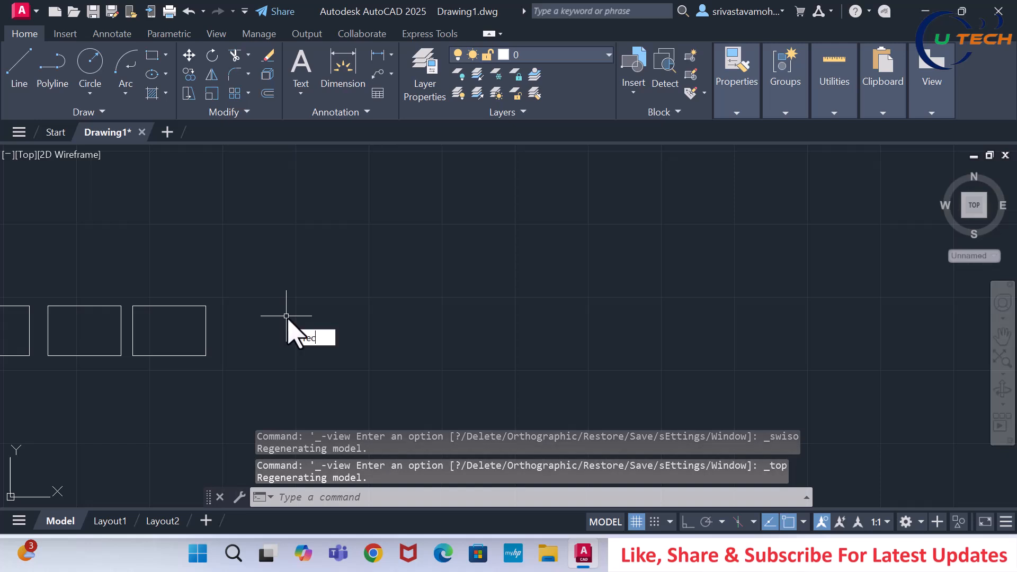
key(Return)
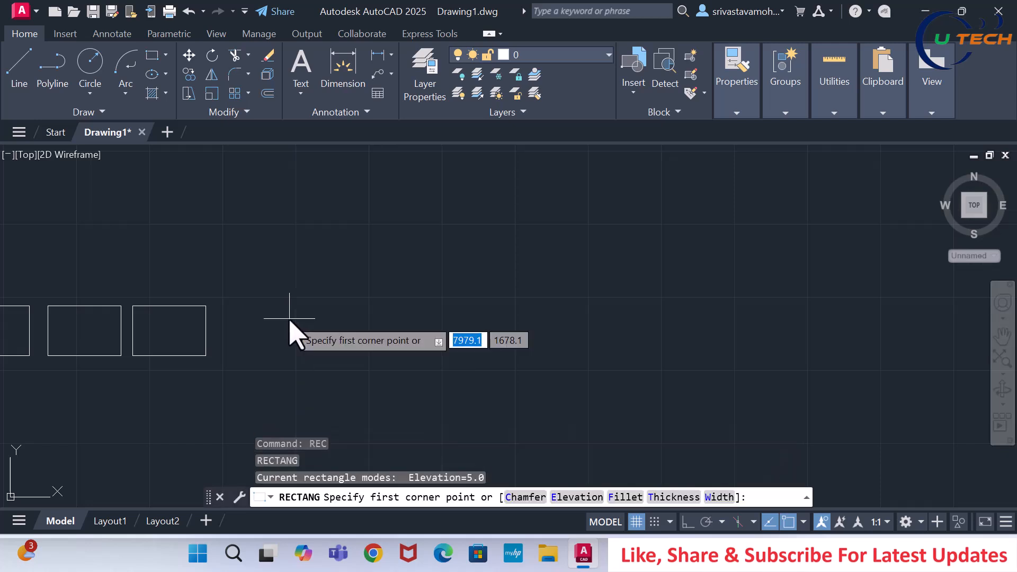
click(574, 498)
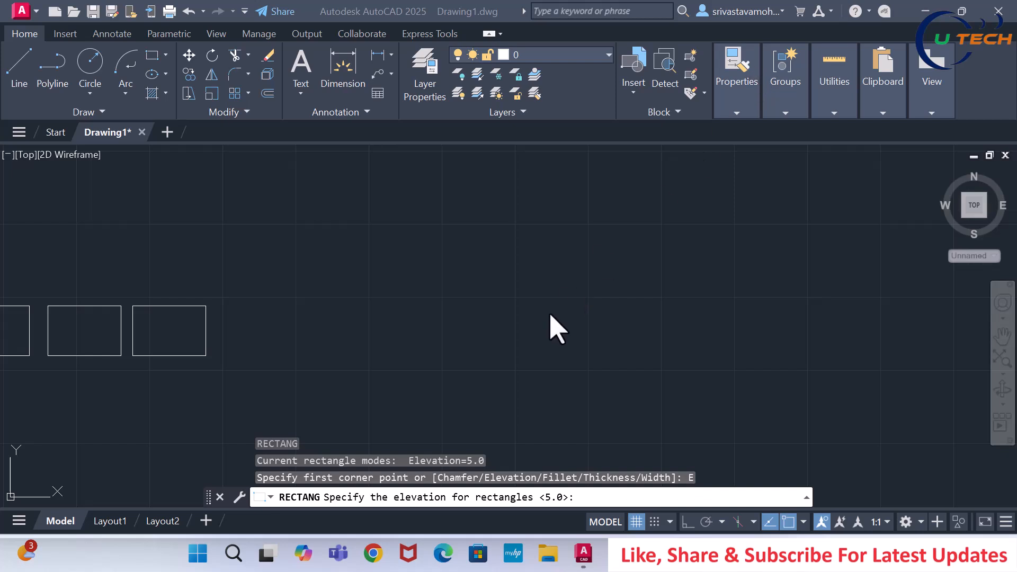
click(605, 498)
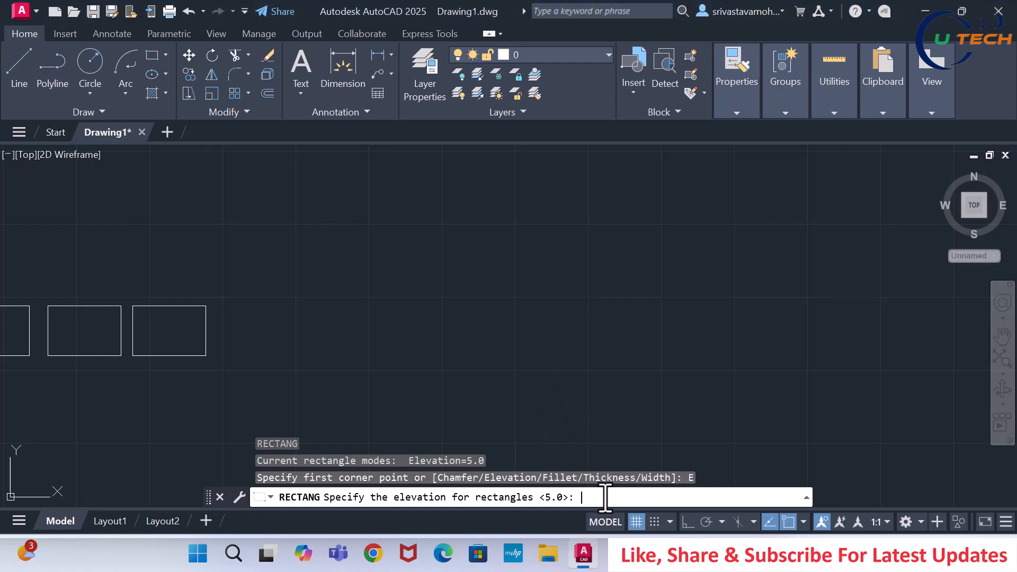
key(Return)
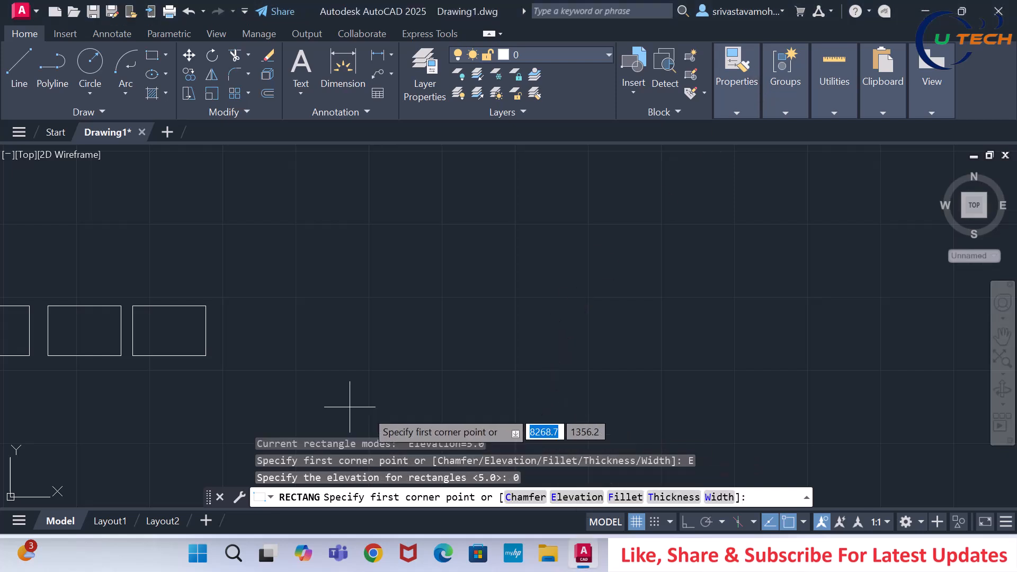
- Draw the zero-elevation rectangle about 167 by 153, to the right of the last elevated rectangle with bottom edges aligned
scroll(228, 352, up, 5)
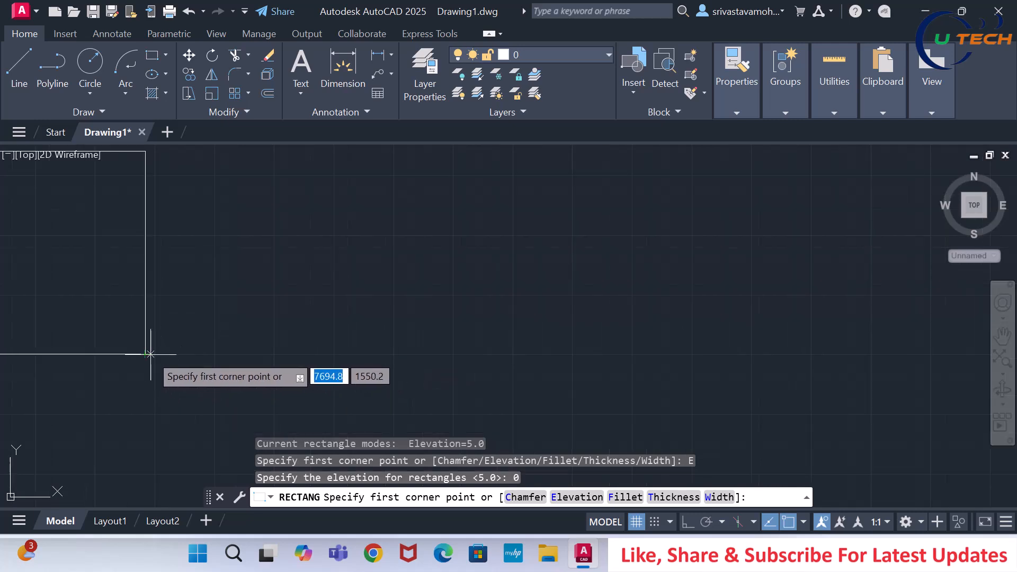
click(205, 352)
scroll(350, 217, down, 2)
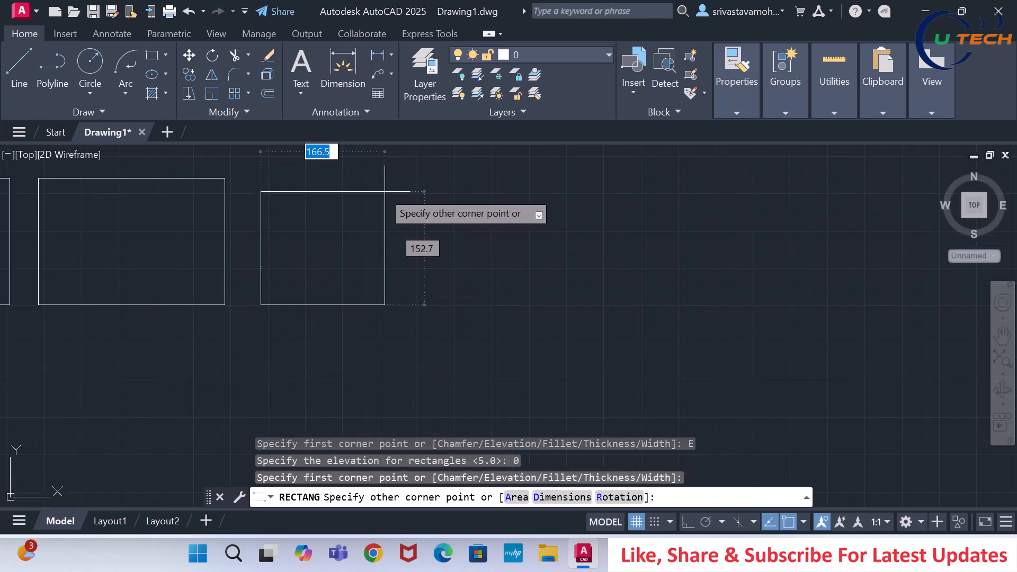
click(386, 191)
scroll(313, 347, down, 2)
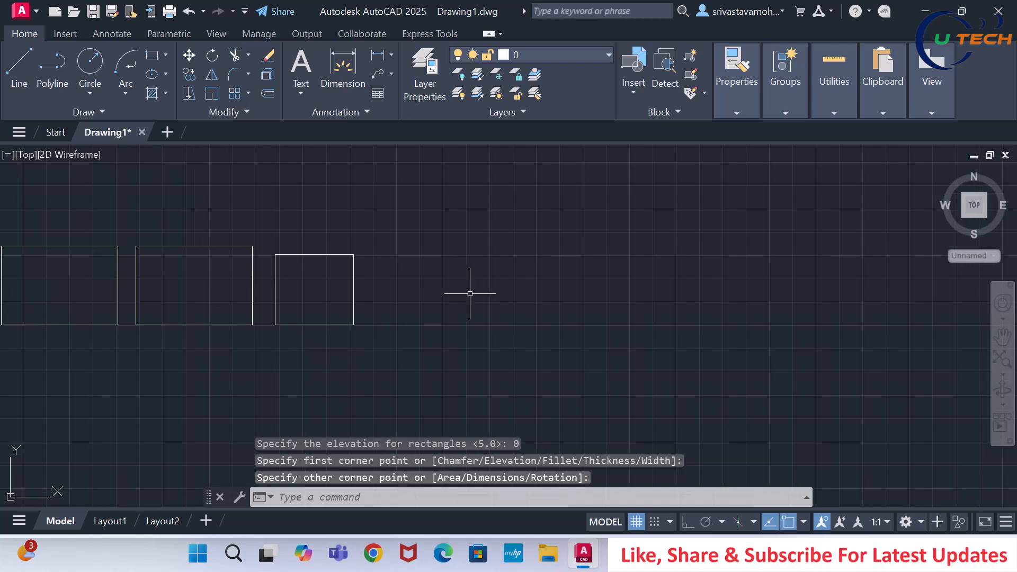
- Start another rectangle and set its fillet radius to 20
scroll(466, 282, up, 2)
text(re)
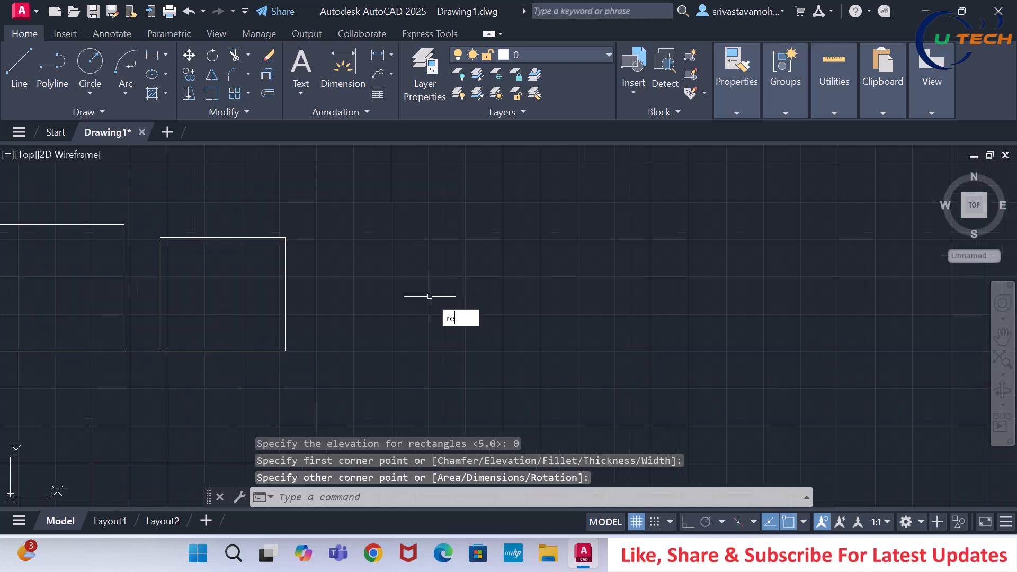
text(c)
key(Return)
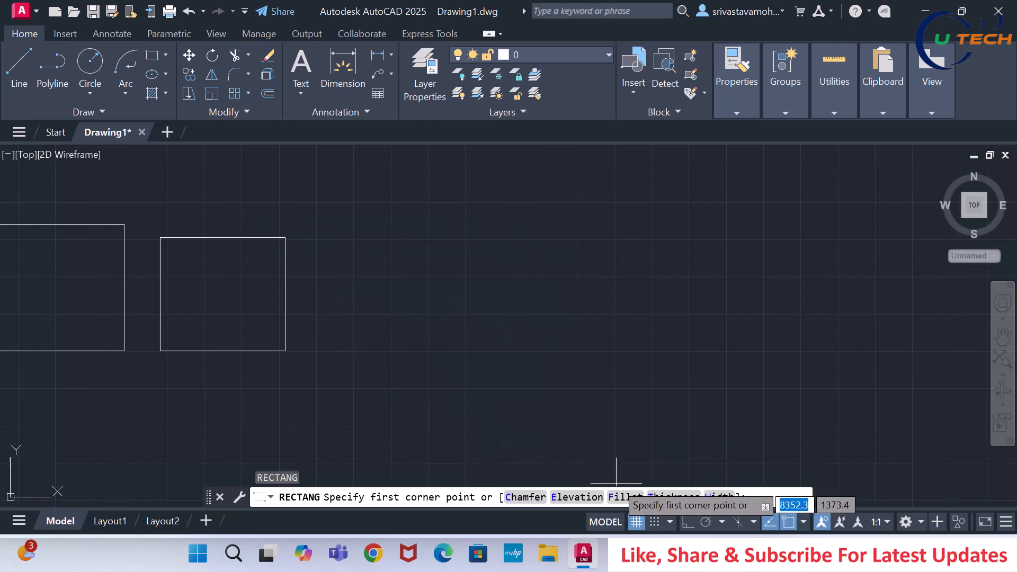
click(624, 497)
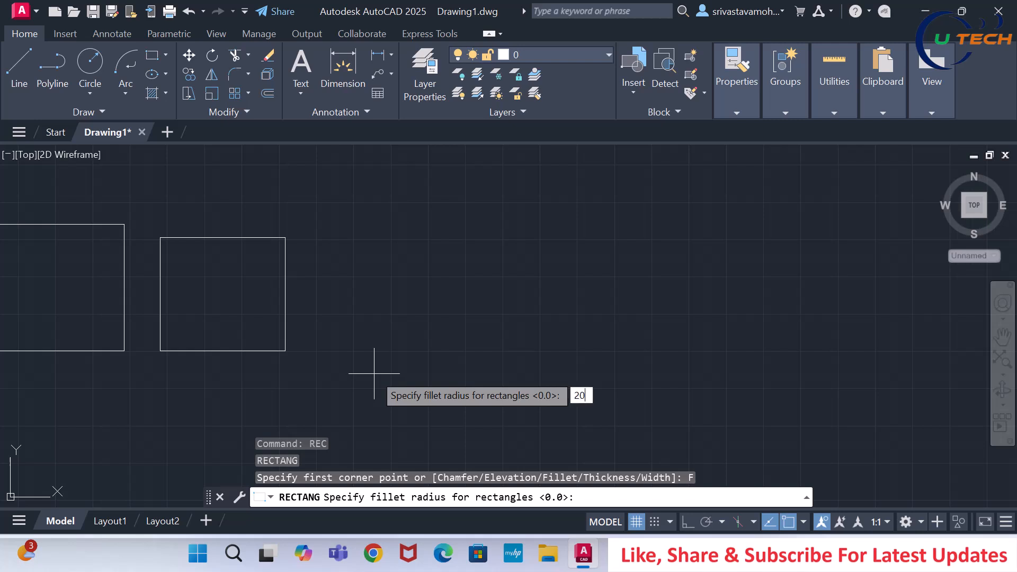
text(20)
key(Return)
- Draw the filleted rectangle 250 by 170, to the right of the zero-elevation rectangle with bottom edges aligned
scroll(360, 366, up, 3)
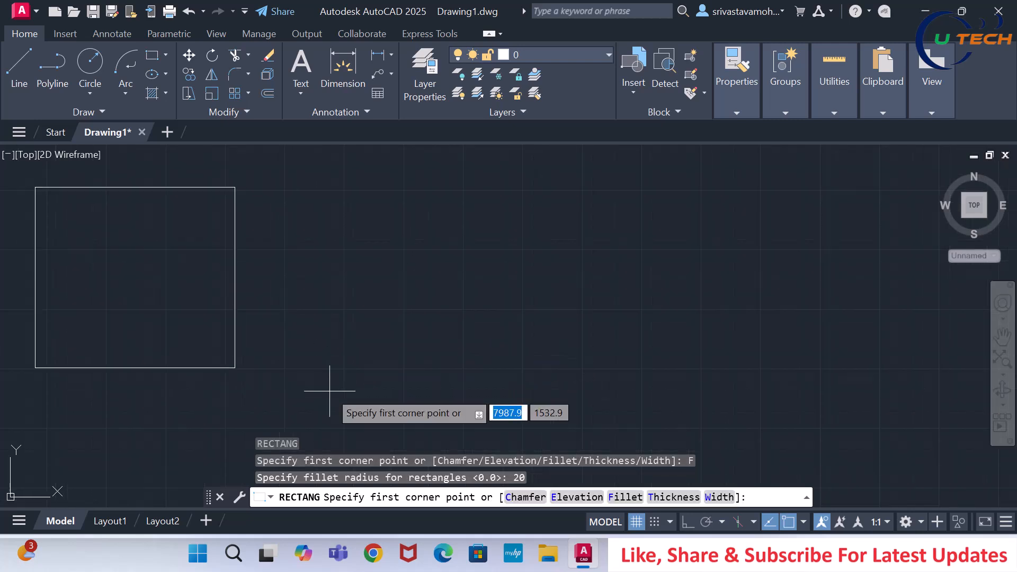
scroll(330, 391, up, 3)
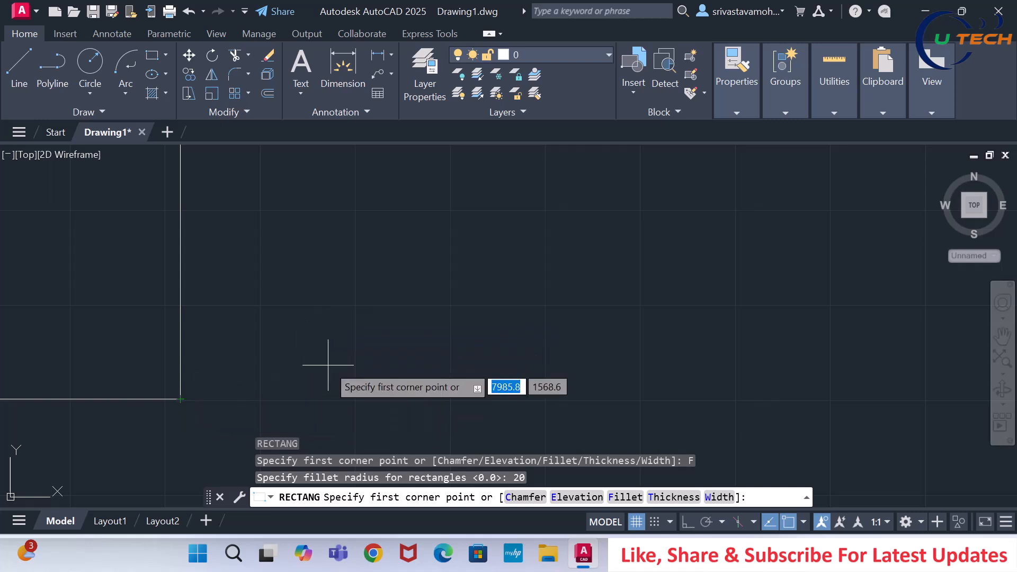
click(299, 399)
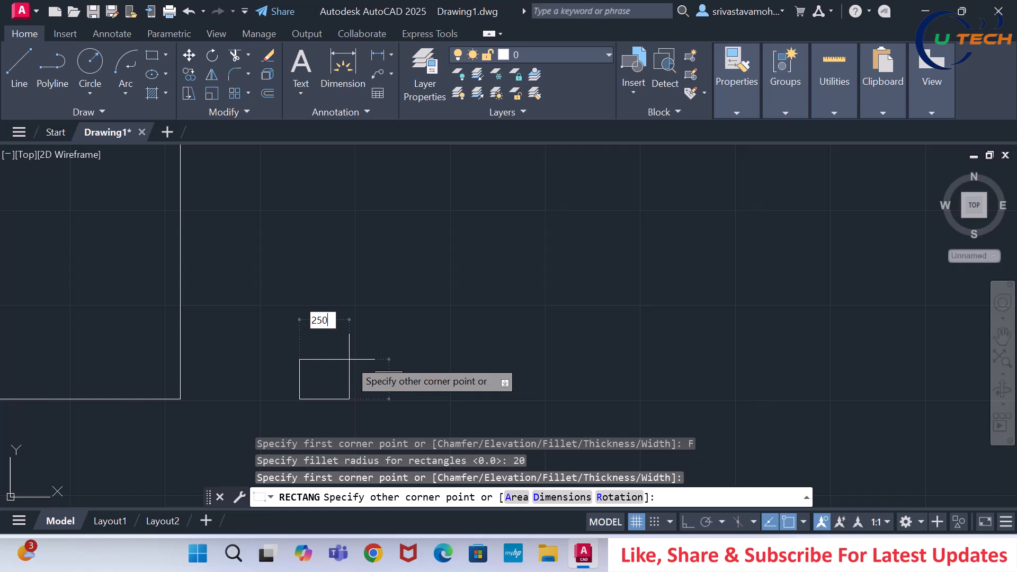
key(Tab)
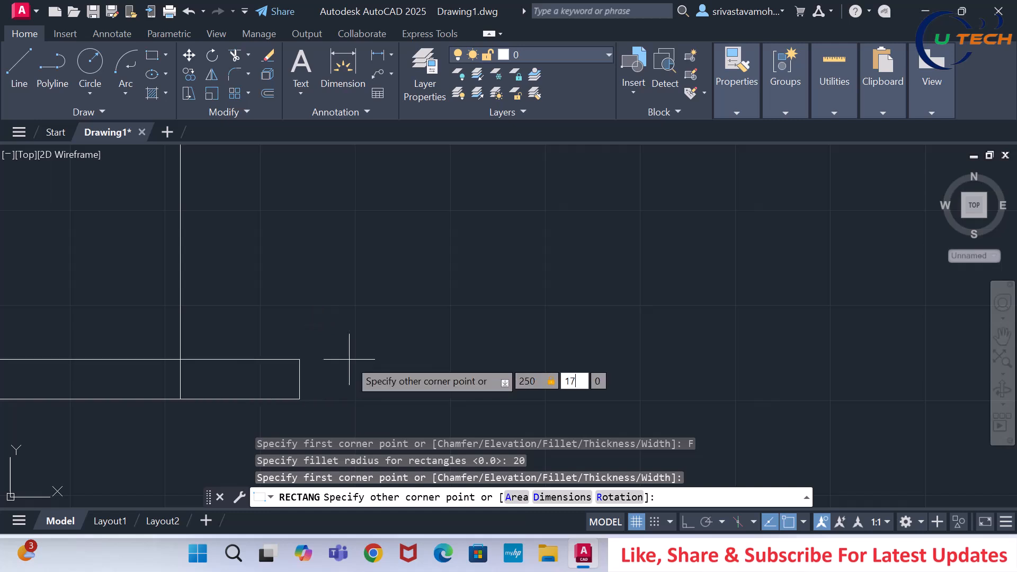
key(Return)
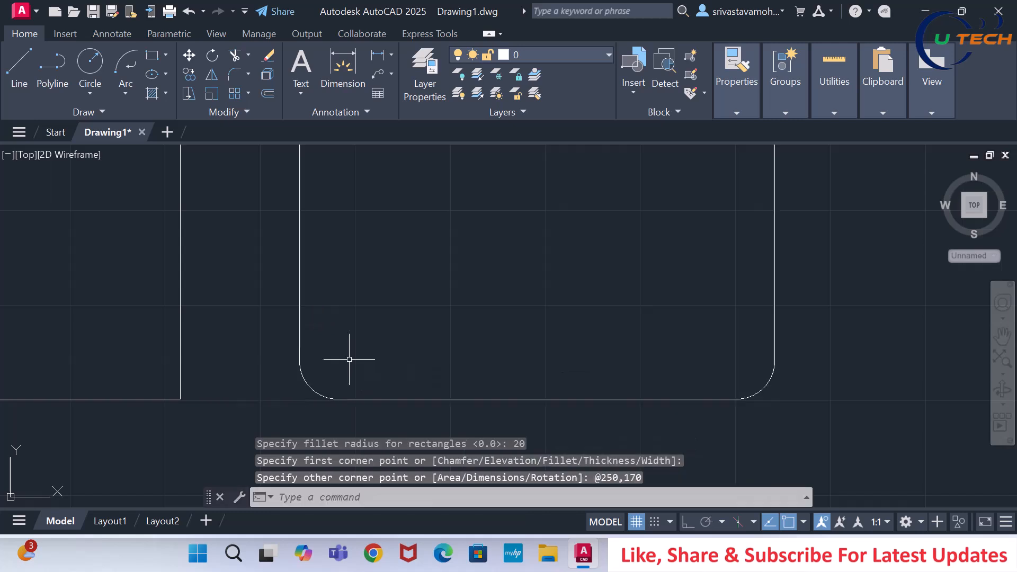
- Examine the rounded corners of the filleted rectangle beside the square-cornered ones, selecting it for inspection
scroll(349, 359, down, 2)
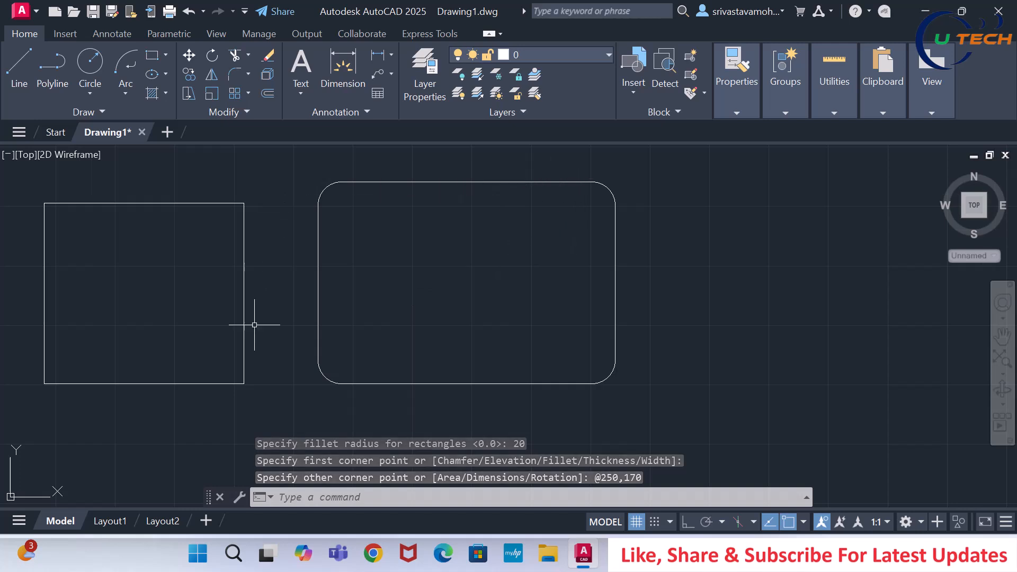
scroll(659, 318, down, 4)
scroll(501, 238, up, 2)
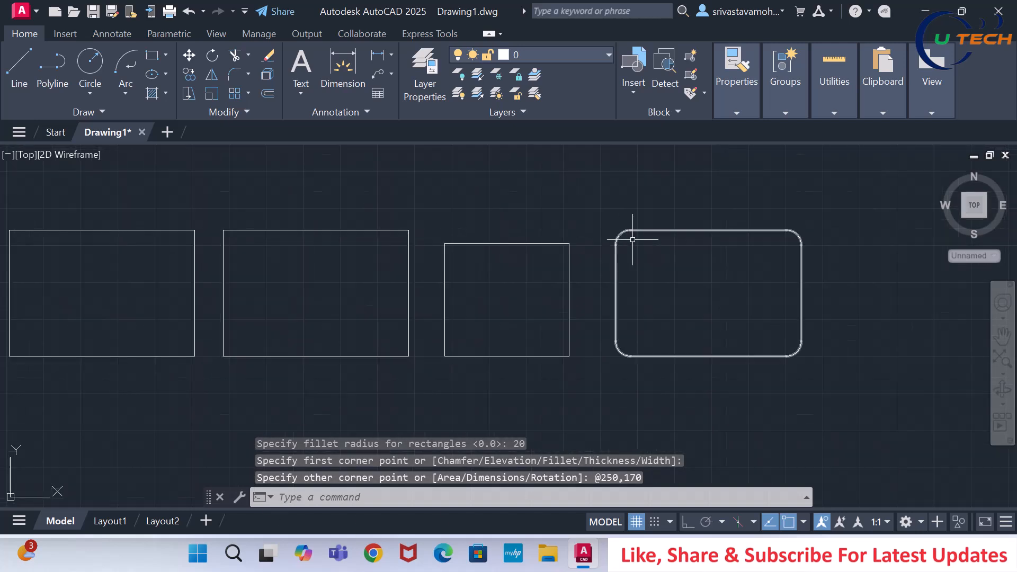
scroll(652, 225, up, 1)
scroll(453, 239, down, 1)
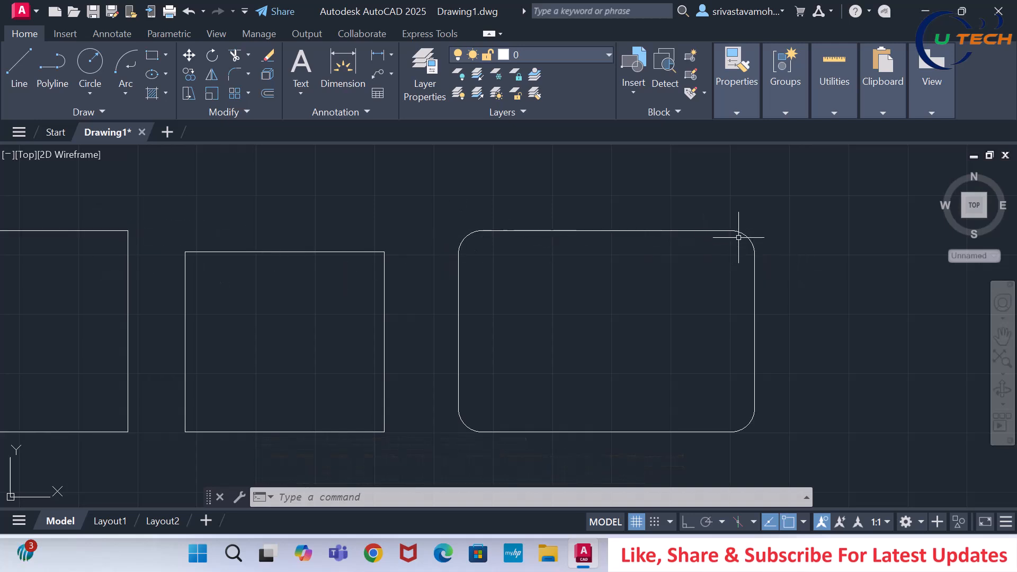
click(755, 227)
click(742, 229)
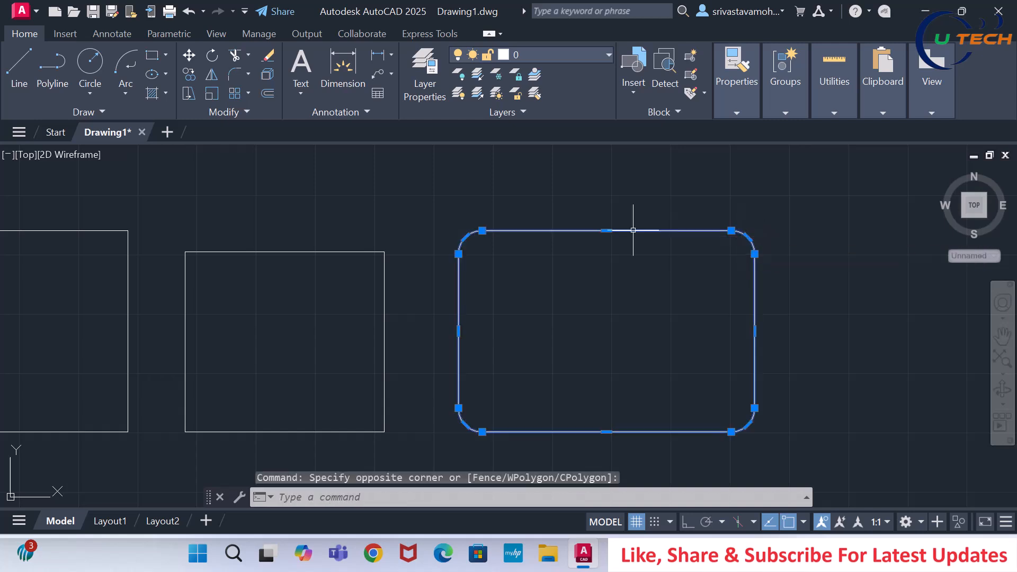
scroll(633, 230, down, 3)
scroll(652, 264, up, 3)
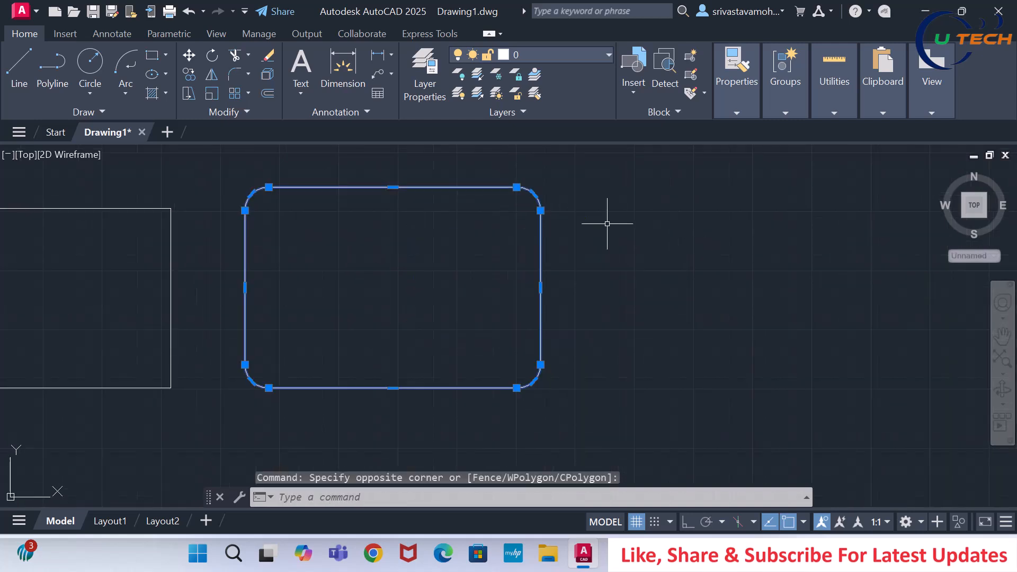